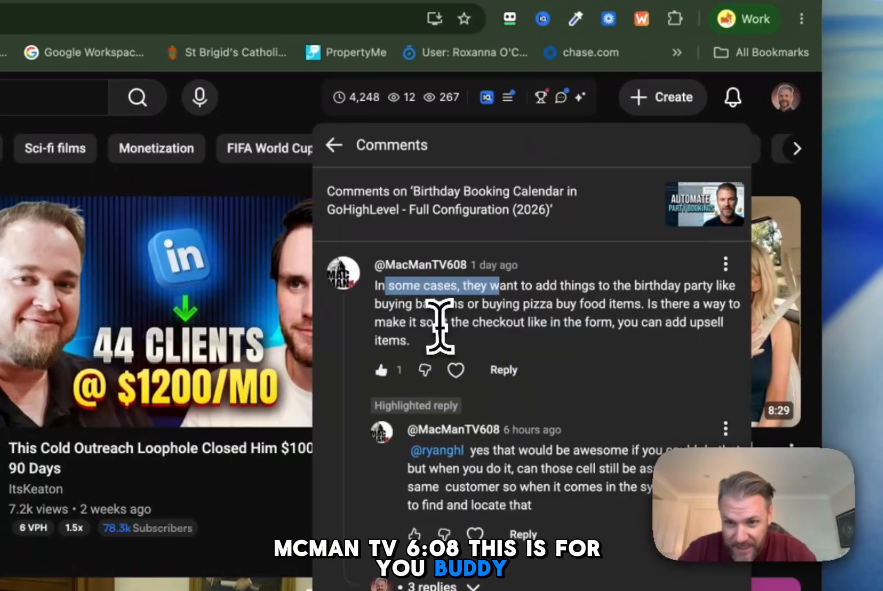
Step: Read the comment about upsell items, switch to the Birthday Parties calendar settings and examine its payment and form confirmation options
left_click(440, 325)
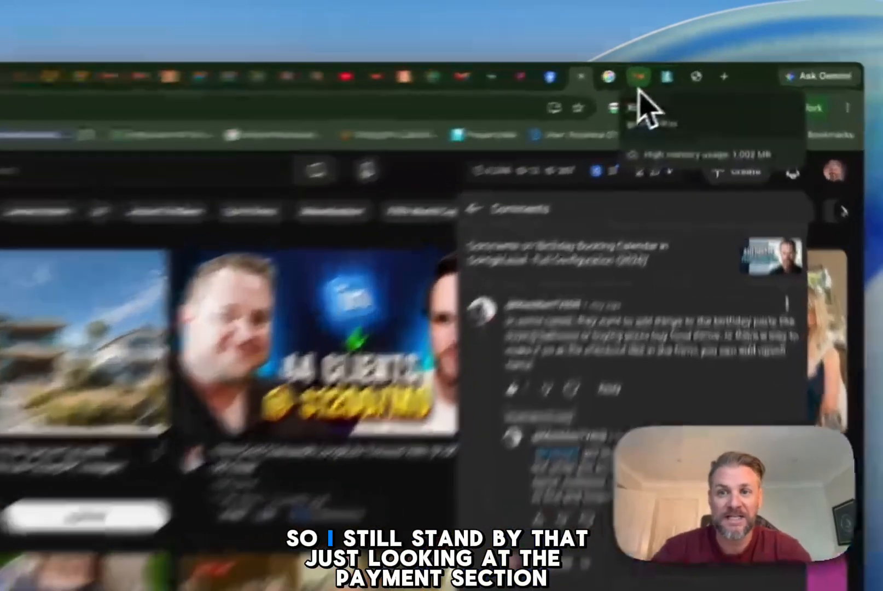
left_click(681, 71)
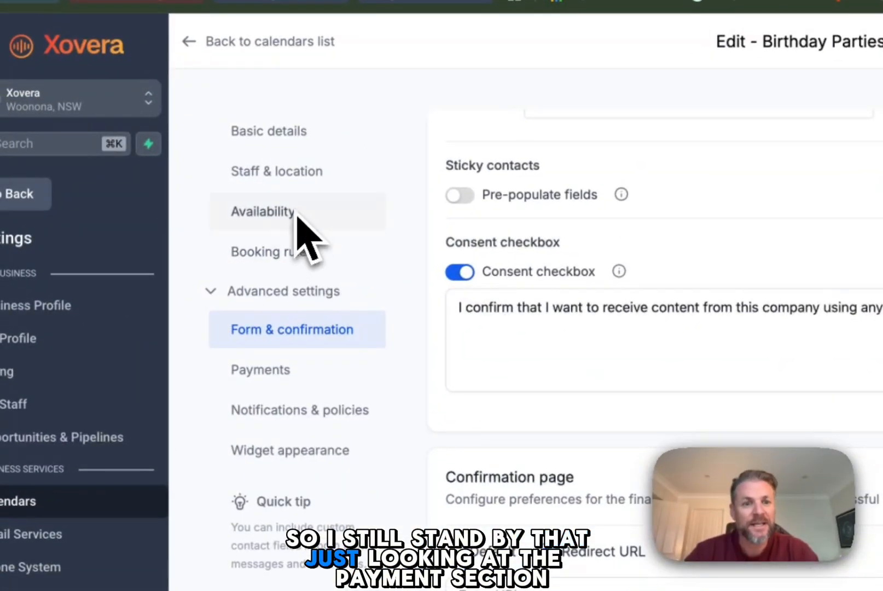
left_click(298, 370)
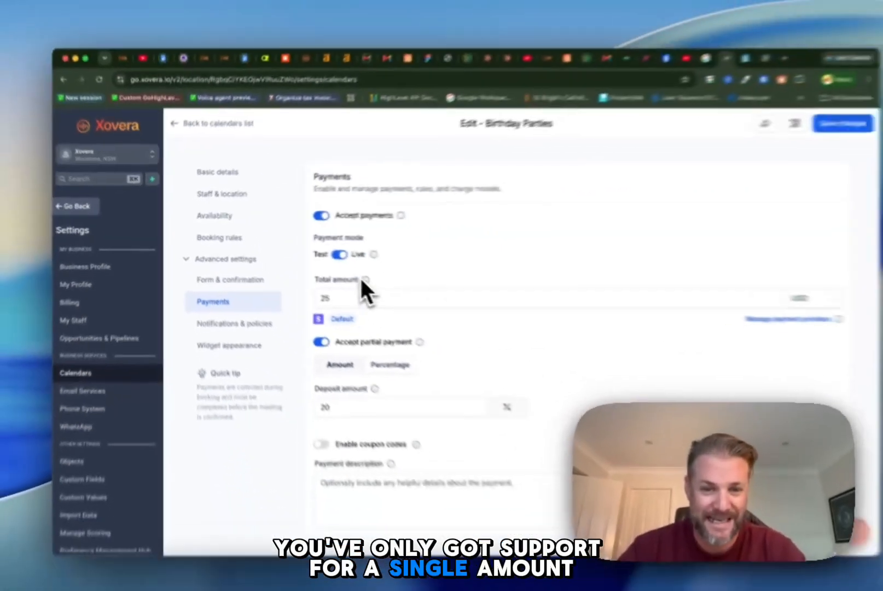
mouse_move(541, 329)
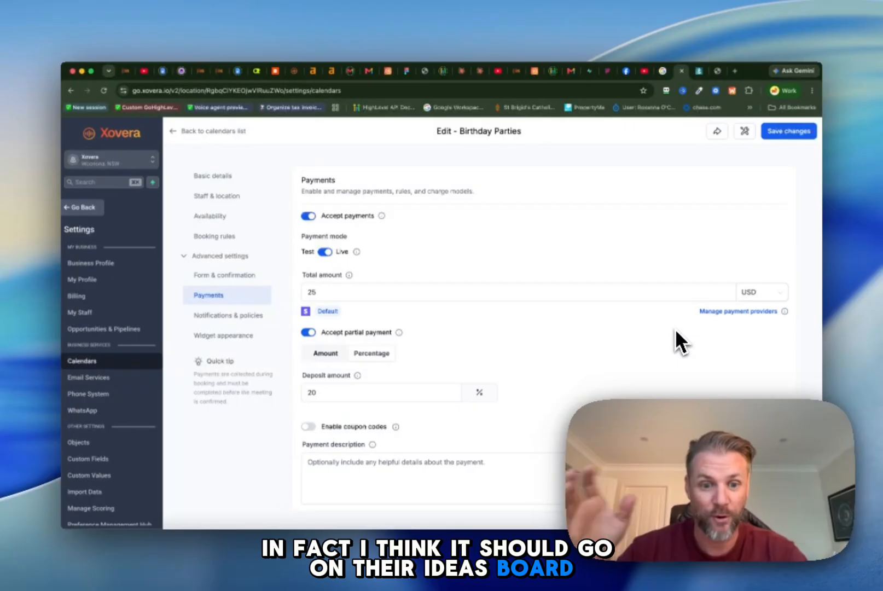
left_click(425, 295)
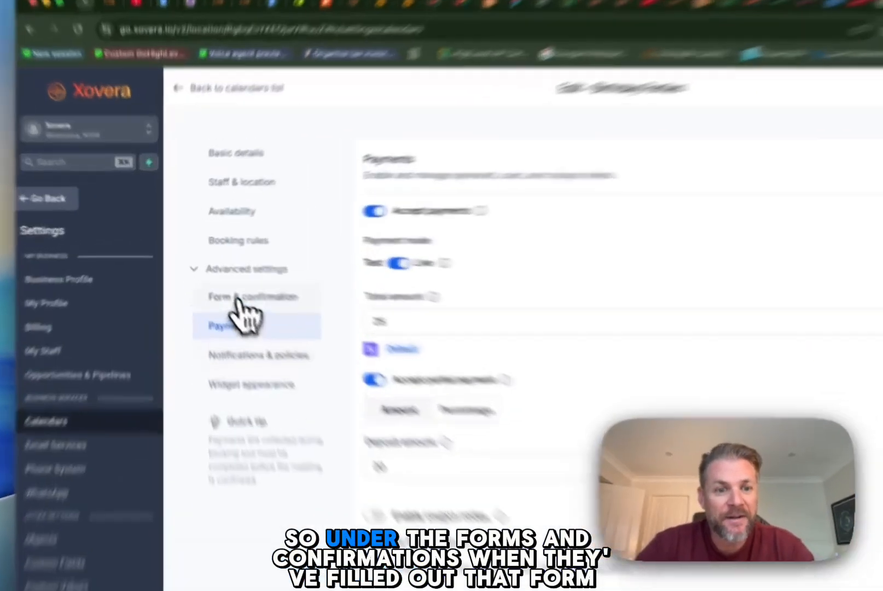
left_click(226, 275)
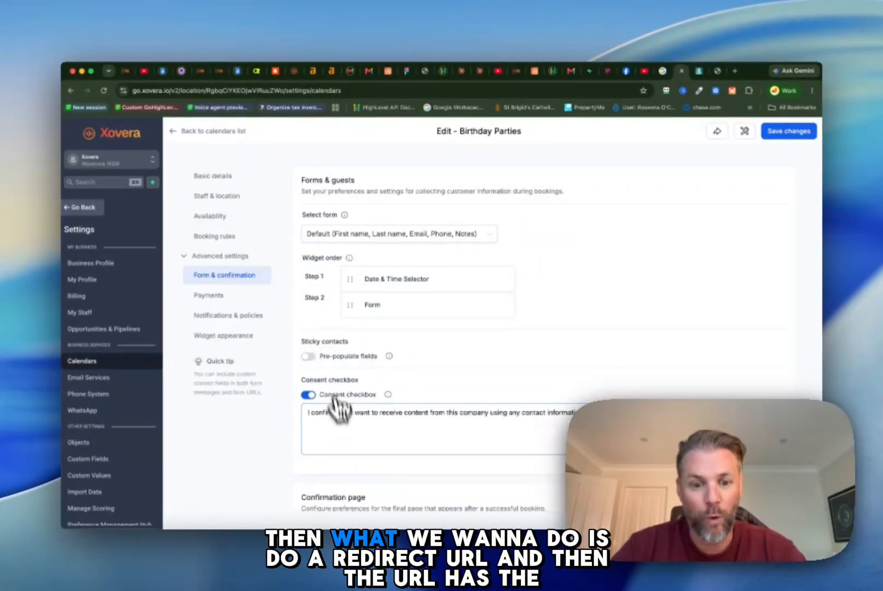
scroll(339, 405, "down", 5)
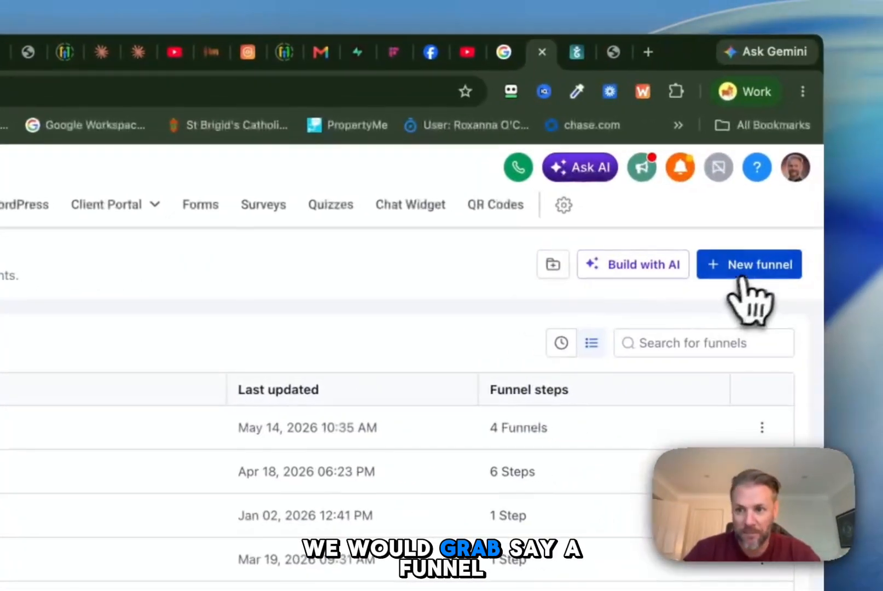
Step: Create a new funnel from blank named "Birthday Party Additional Items"
left_click(741, 270)
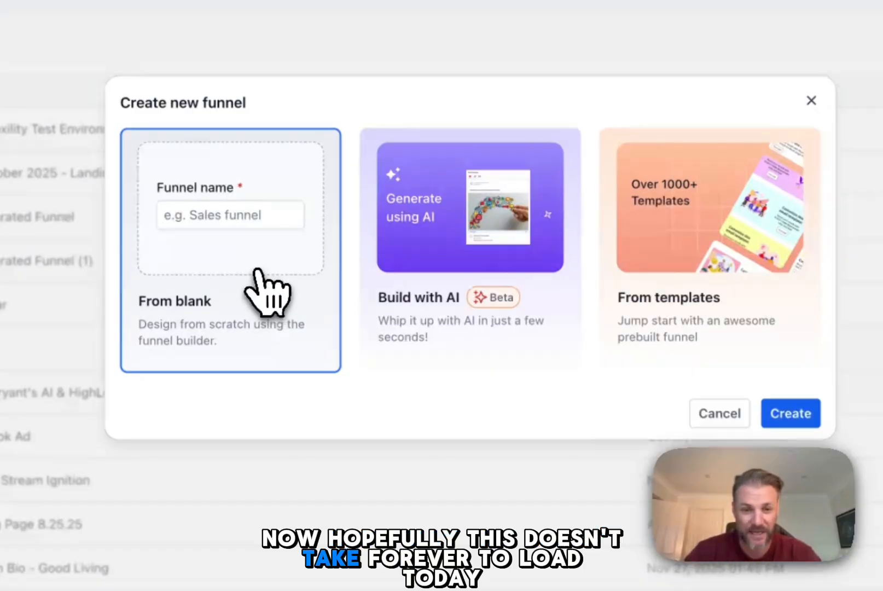
left_click(268, 292)
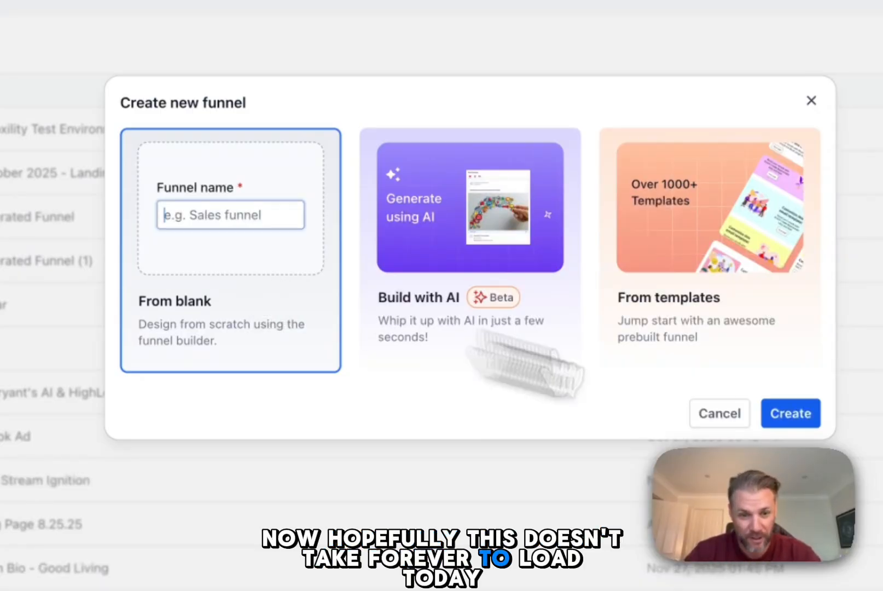
left_click(635, 392)
left_click(256, 219)
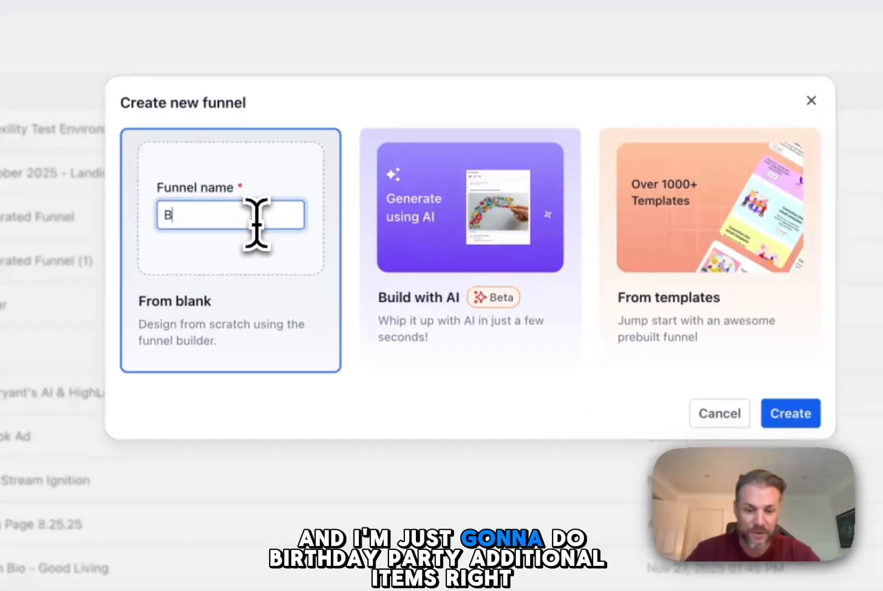
type("Birthday Party Addition")
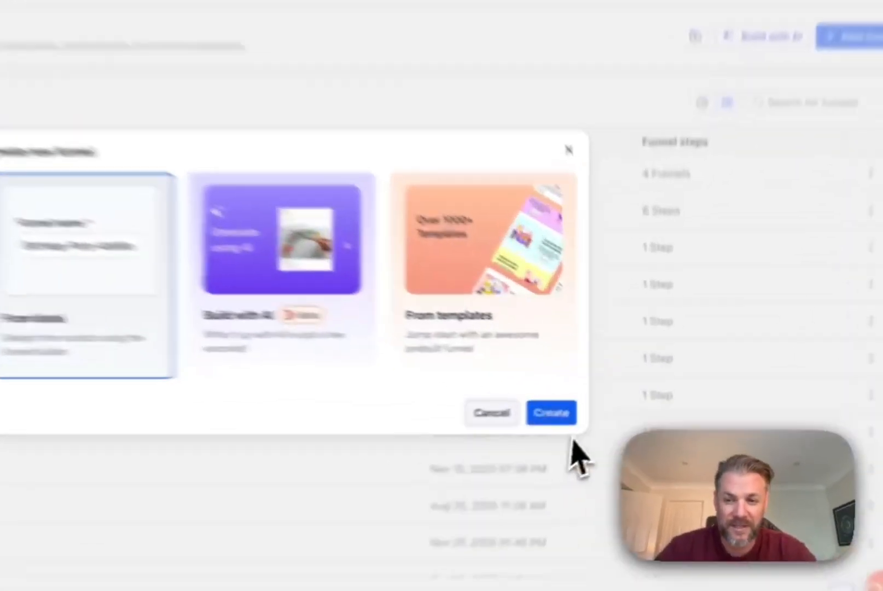
left_click(606, 403)
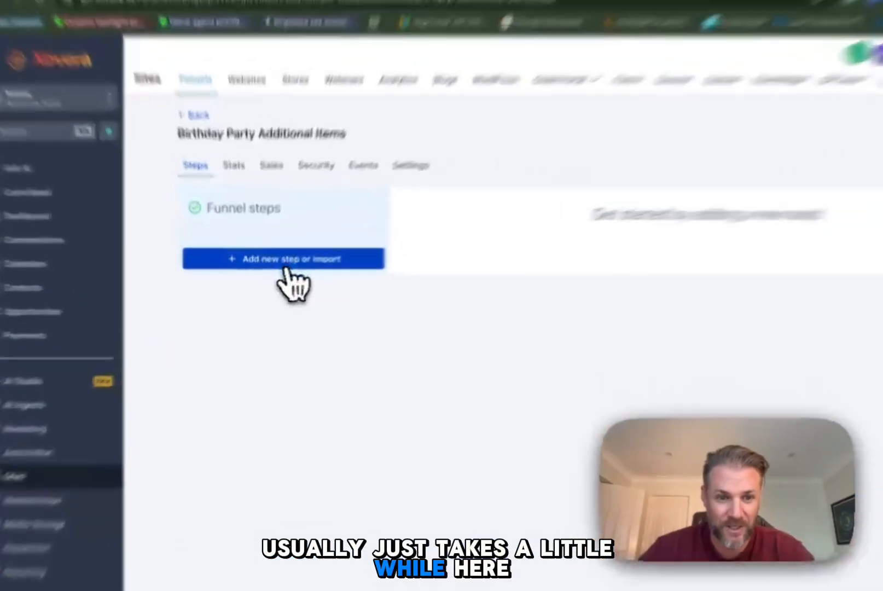
Step: Add a step named "birthday-party-items" to the Birthday Party Additional Items funnel
left_click(276, 271)
left_click(405, 283)
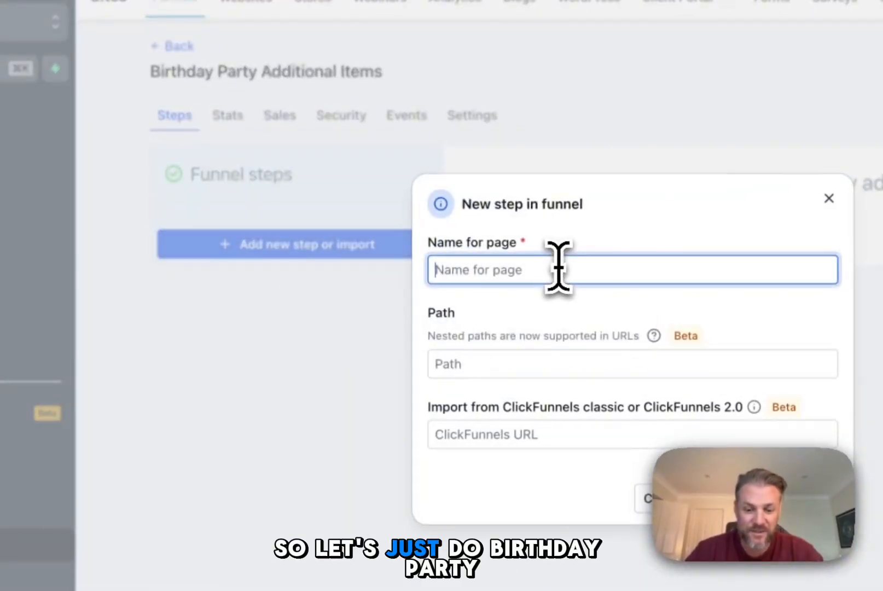
type("bnirth")
key("BackSpace")
key("BackSpace")
key("BackSpace")
key("BackSpace")
key("BackSpace")
key("BackSpace")
type("birthday-part")
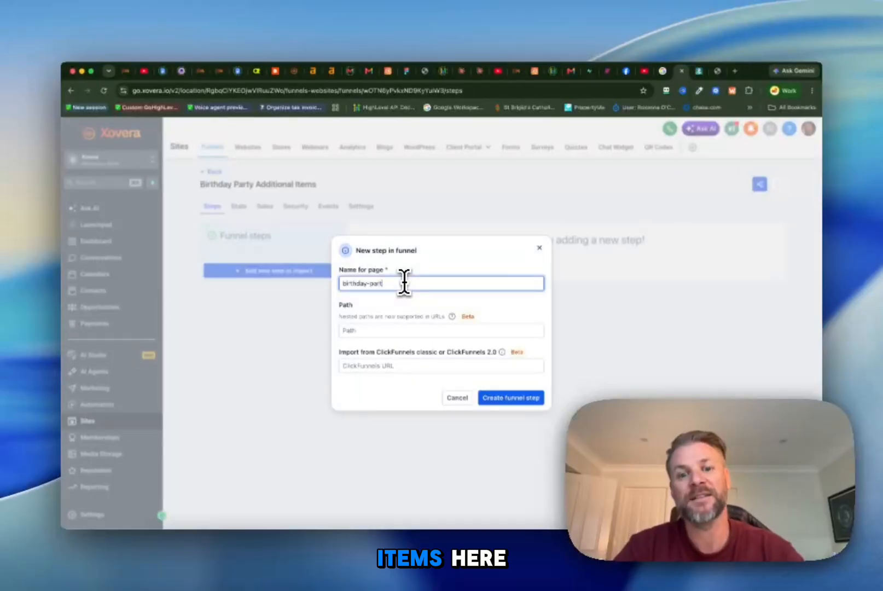
type("y-items")
key("Return")
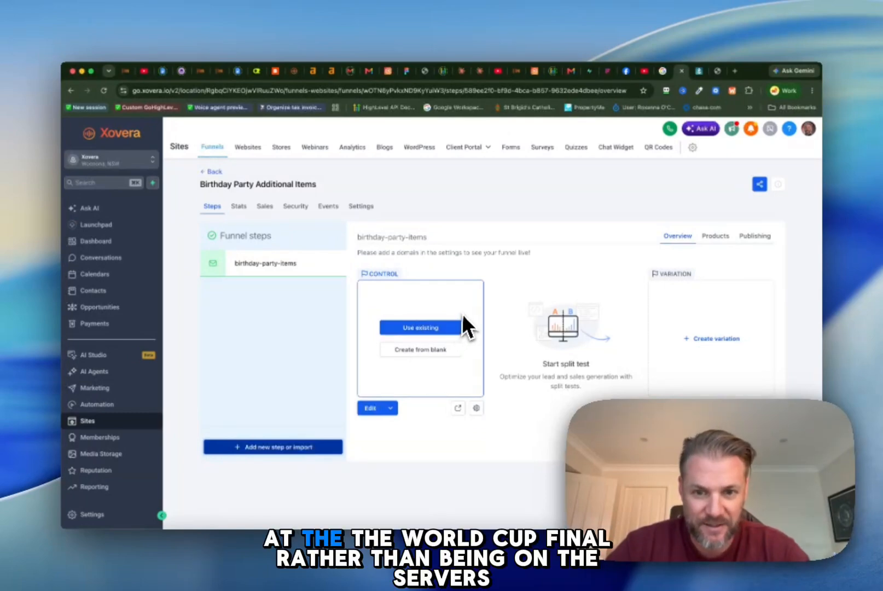
Step: Create the birthday-party-items page from blank, dismiss the AI assistant and insert a headline element on the page
left_click(422, 350)
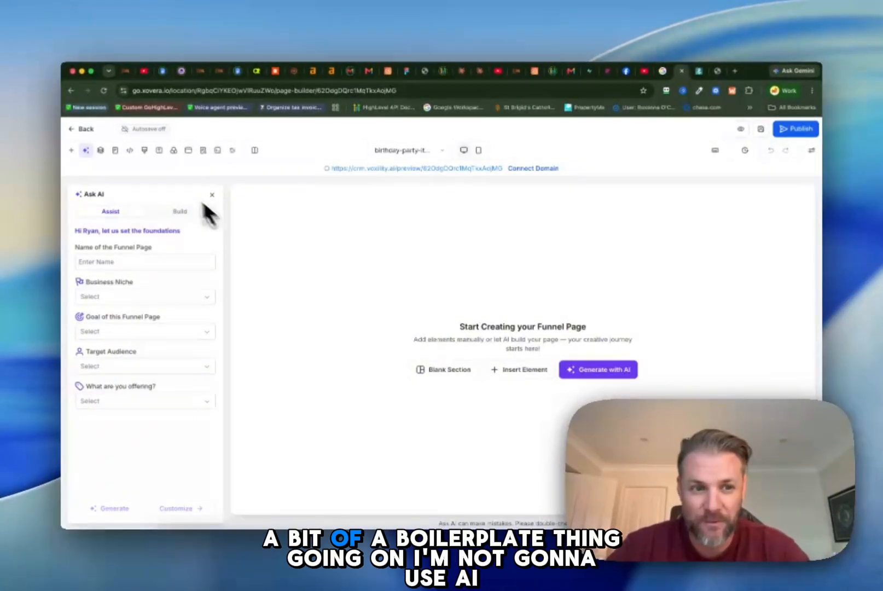
left_click(211, 194)
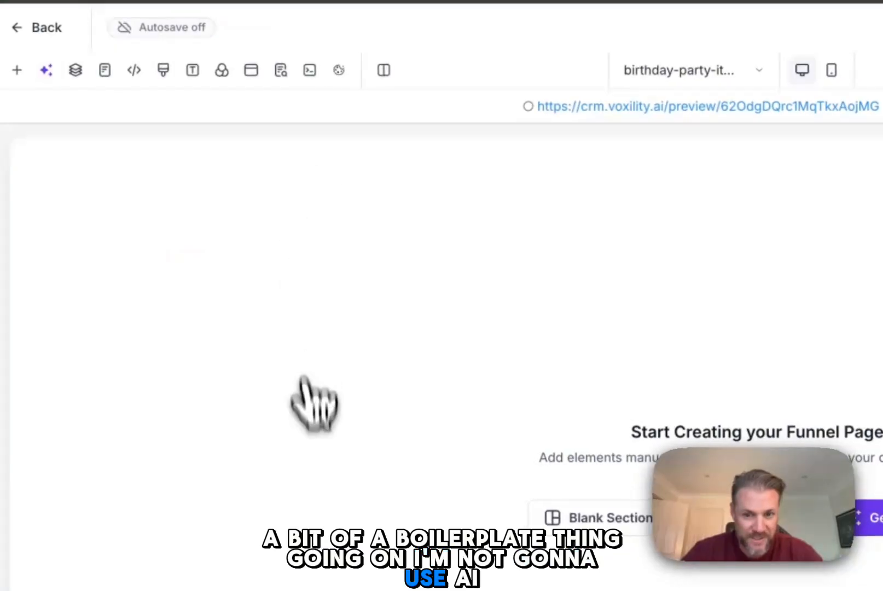
left_click(599, 413)
left_click(284, 275)
type("head")
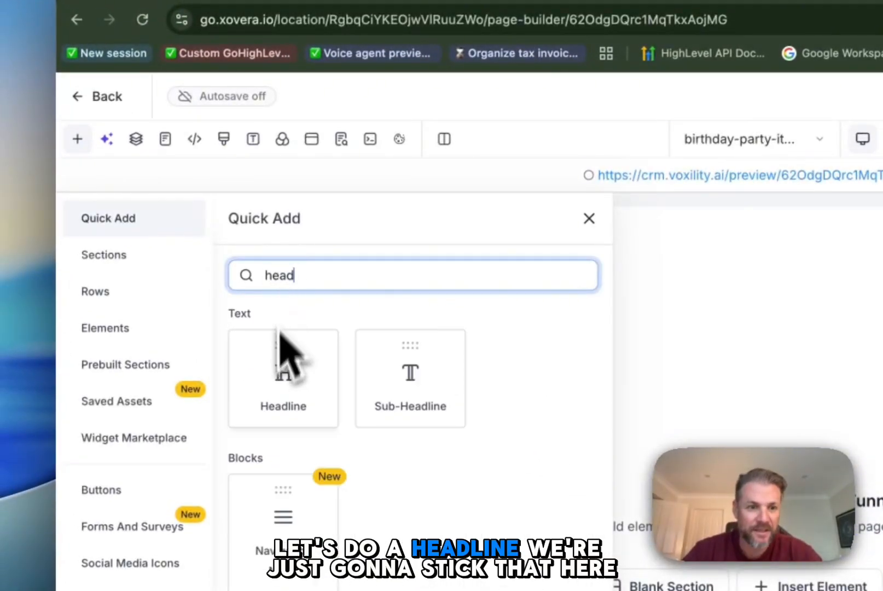
left_click_drag(283, 353, 831, 303)
Step: Change the headline text to "Add additional items to your party!", save the page and return to the funnel steps
triple_click(821, 278)
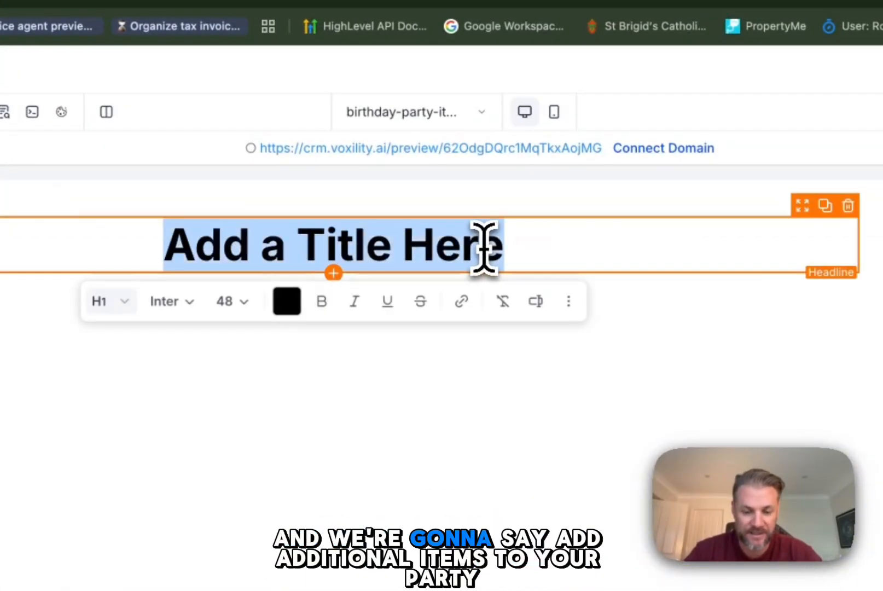
type("Add additional item")
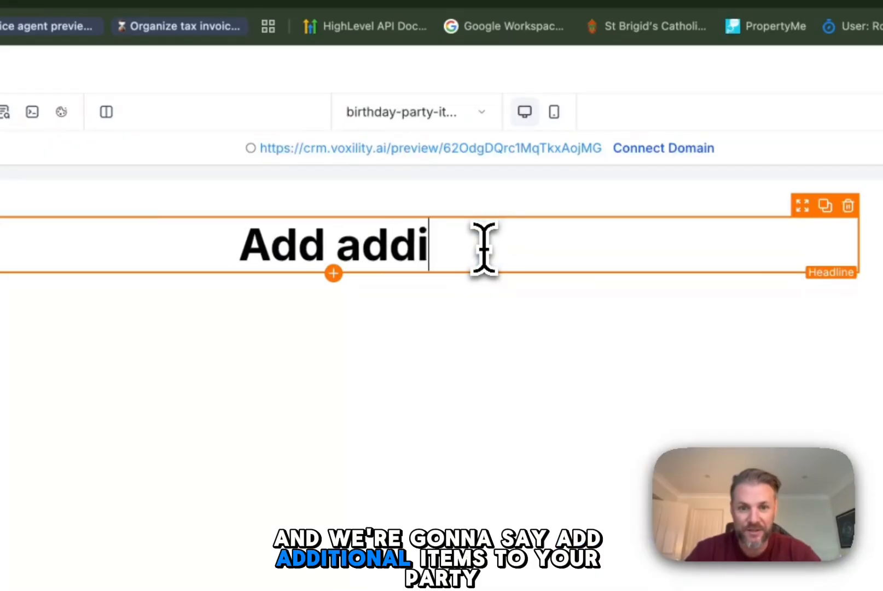
type("s to your party!")
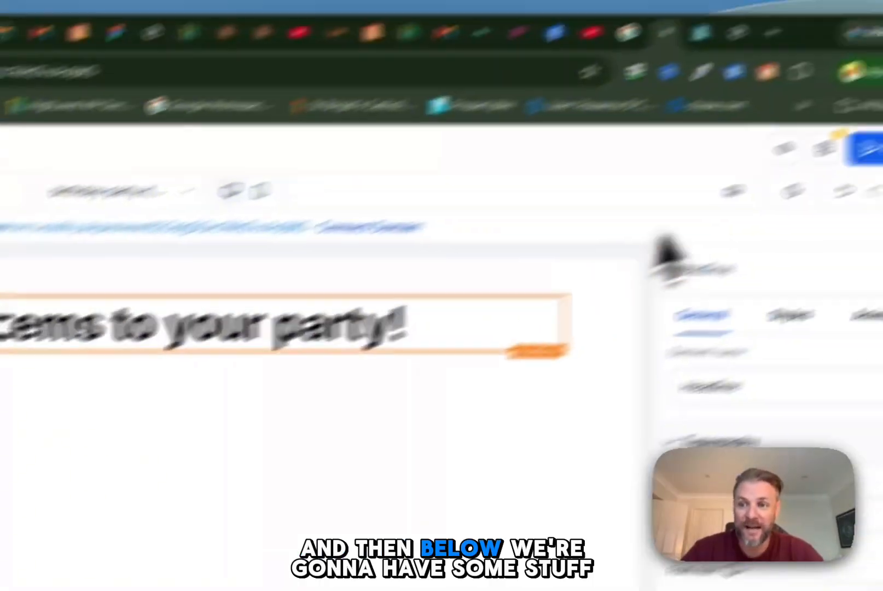
left_click(706, 201)
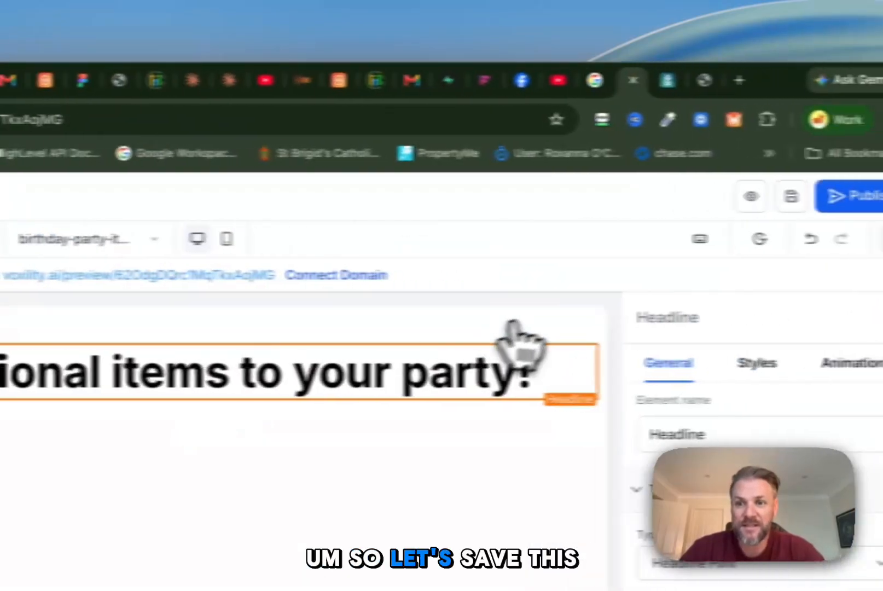
left_click(100, 198)
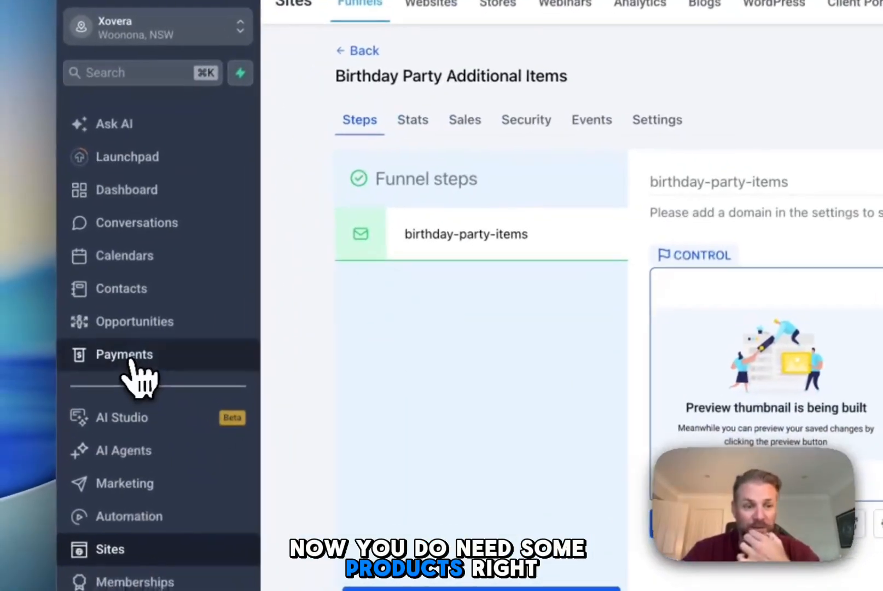
Step: Go to the product list in the payments area and start creating a new product
left_click(91, 379)
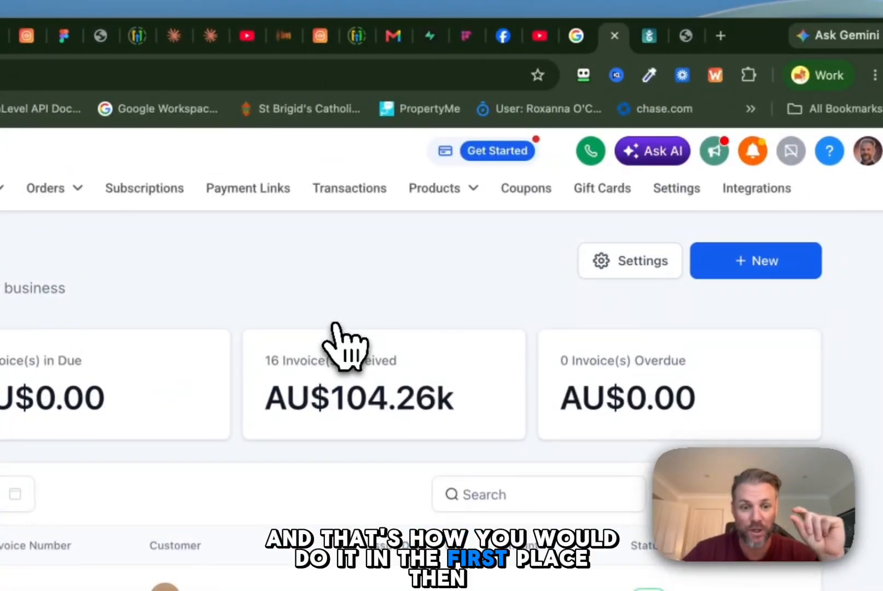
left_click(764, 263)
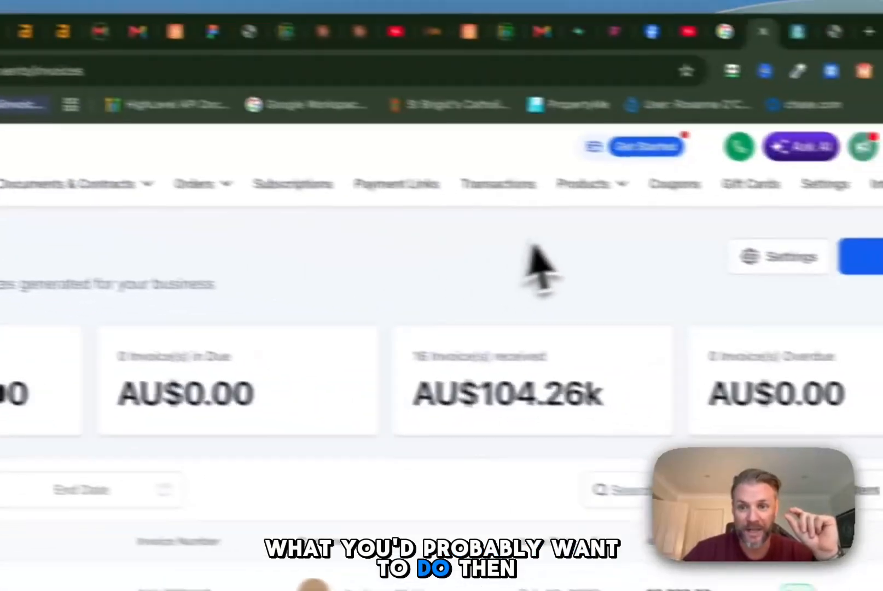
mouse_move(372, 198)
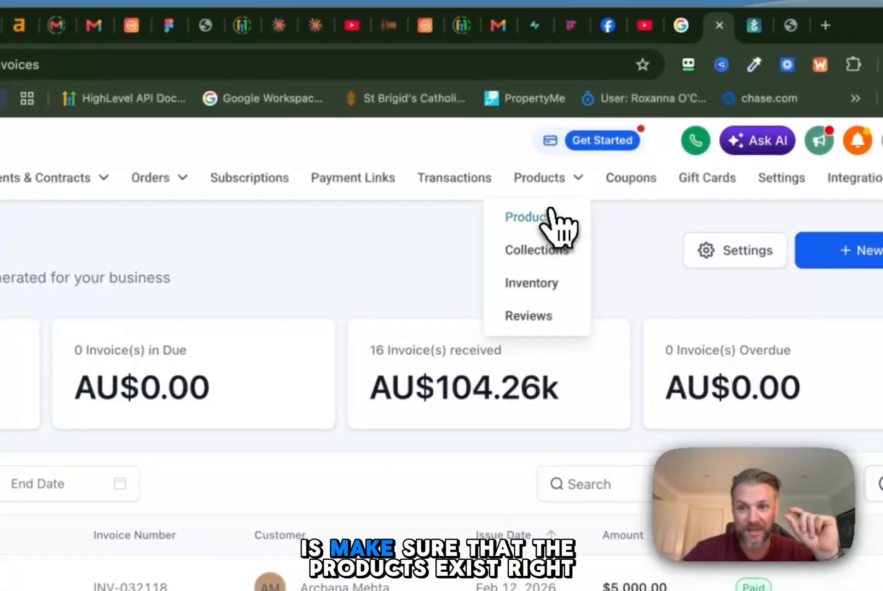
left_click(552, 213)
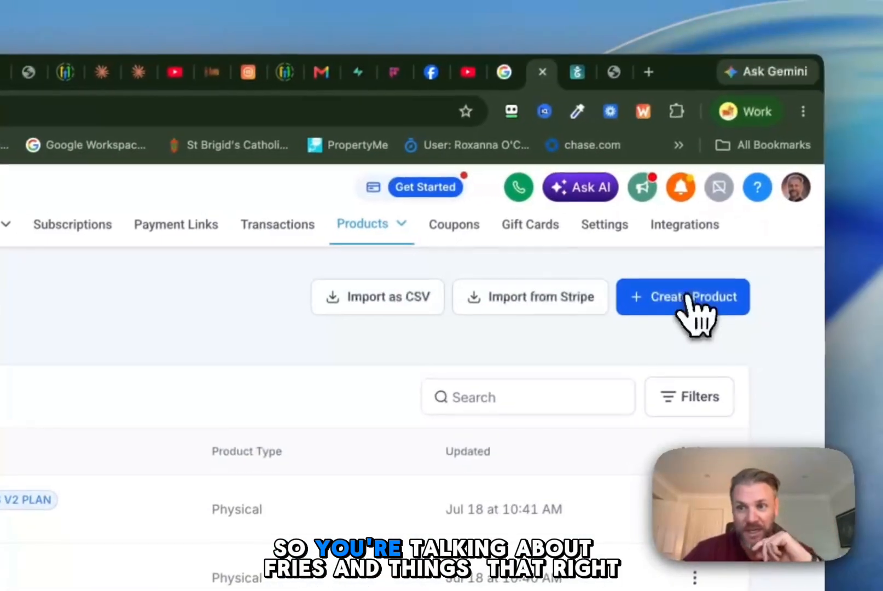
left_click(688, 298)
Step: Title the new product "Balloons" and exclude it from the online store
left_click(462, 340)
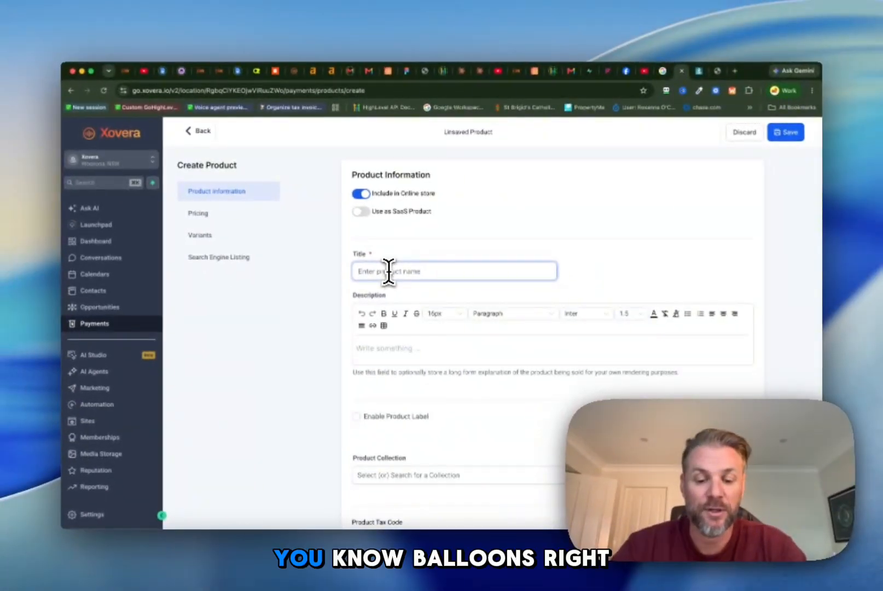
type("Balloons")
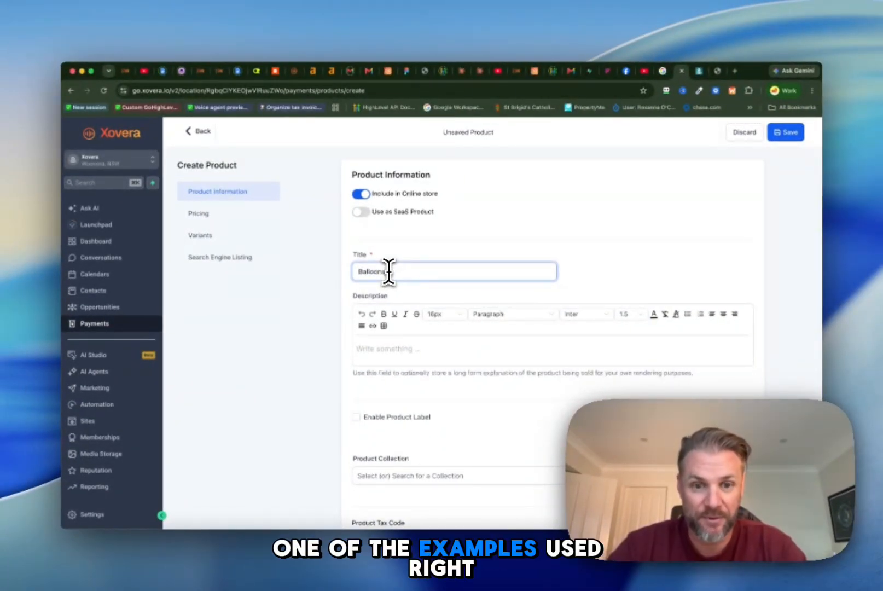
left_click(420, 348)
left_click(368, 272)
key("BackSpace")
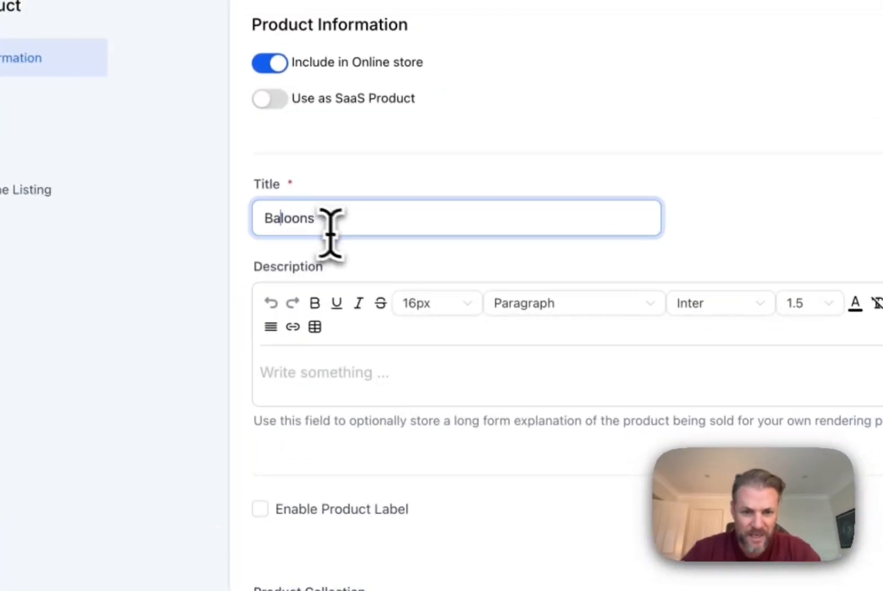
left_click(299, 368)
left_click(284, 221)
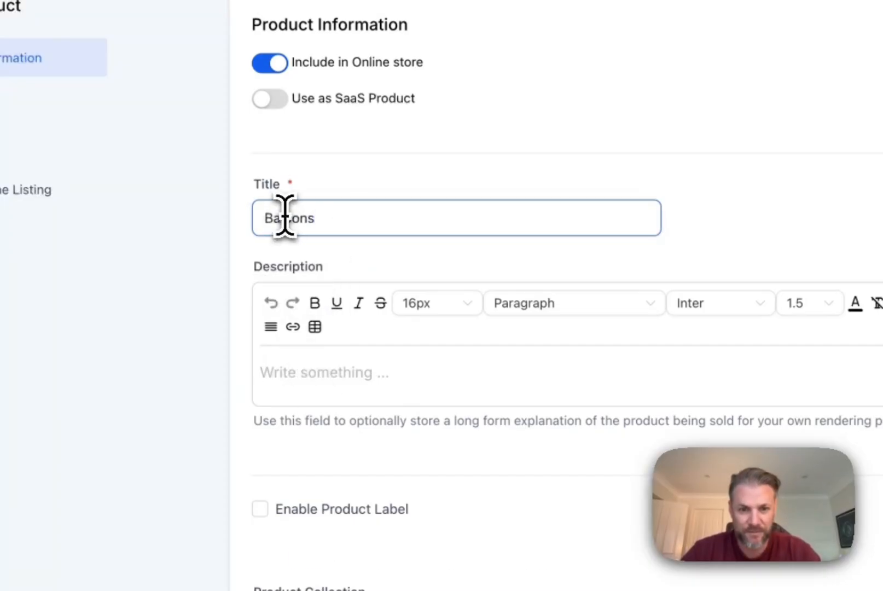
type("l")
left_click(404, 355)
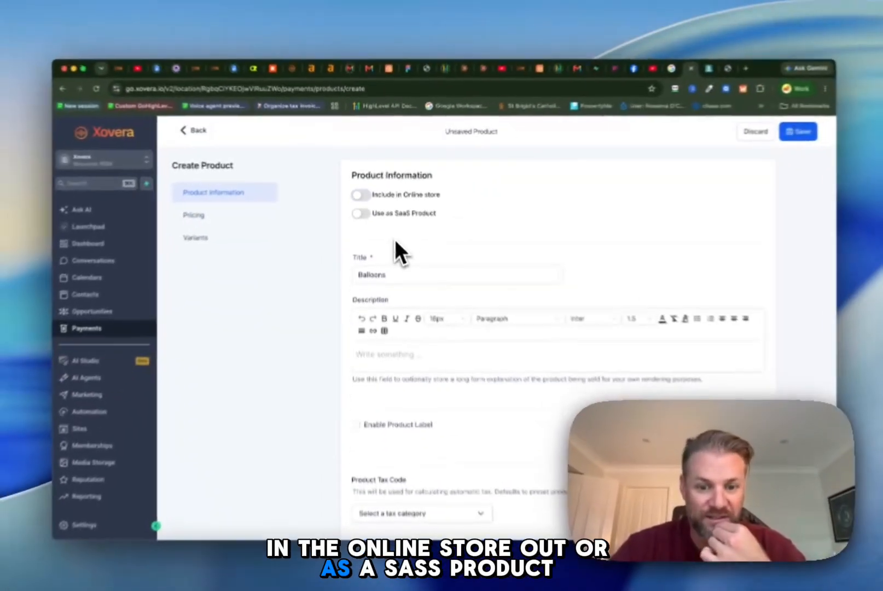
Step: Set a one-time price of 10.00 for the Balloons product
scroll(393, 241, "down", 10)
scroll(394, 249, "up", 3)
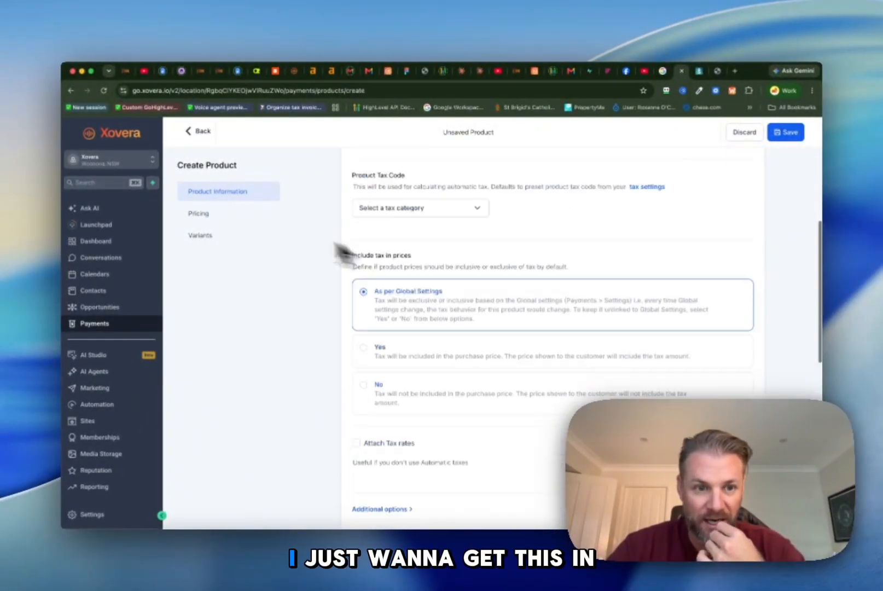
left_click(198, 214)
left_click(602, 214)
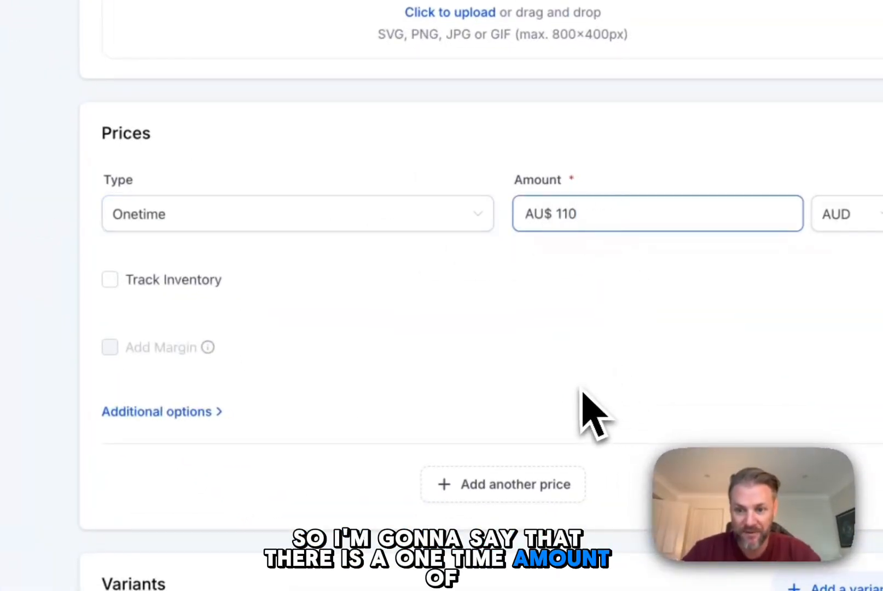
Step: Change the currency of the Balloons price to USD
left_click(857, 214)
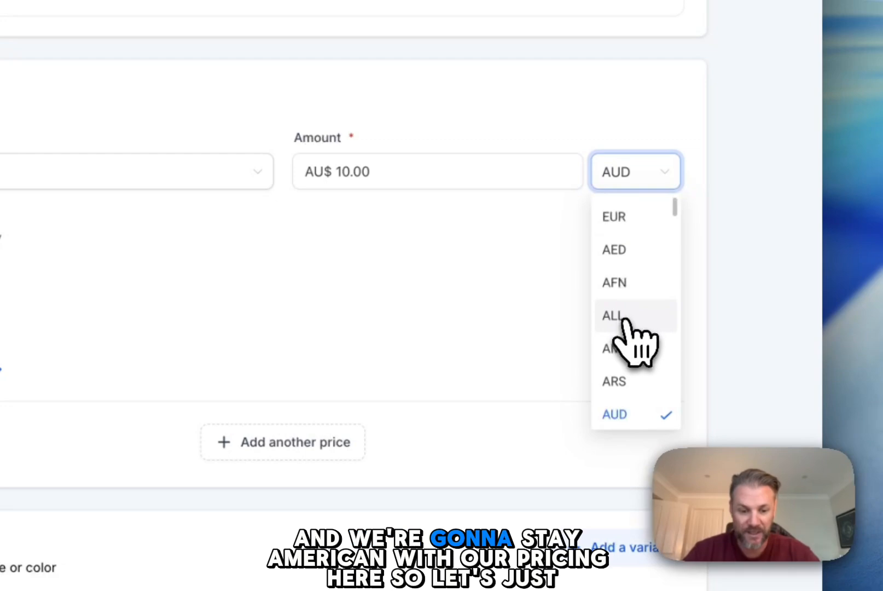
scroll(617, 424, "up", 2)
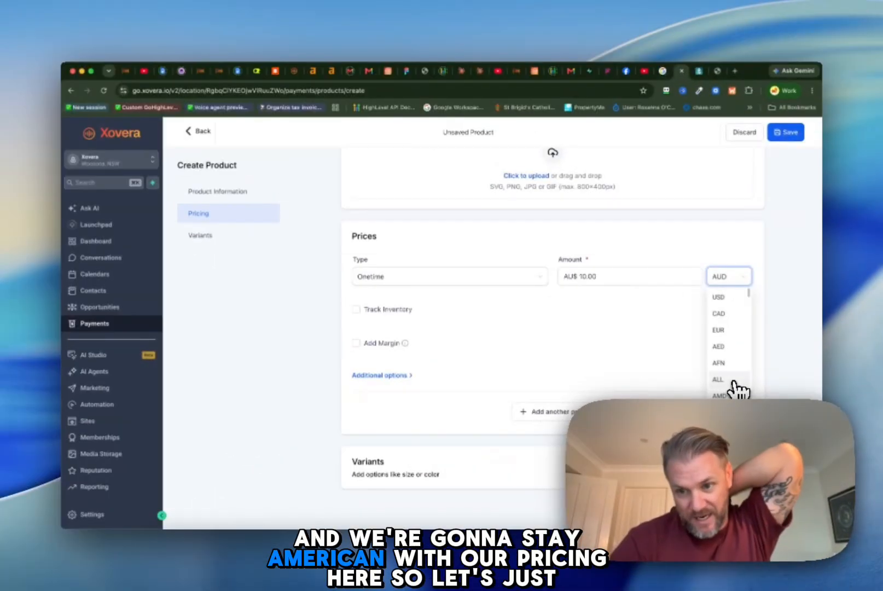
scroll(736, 388, "down", 3)
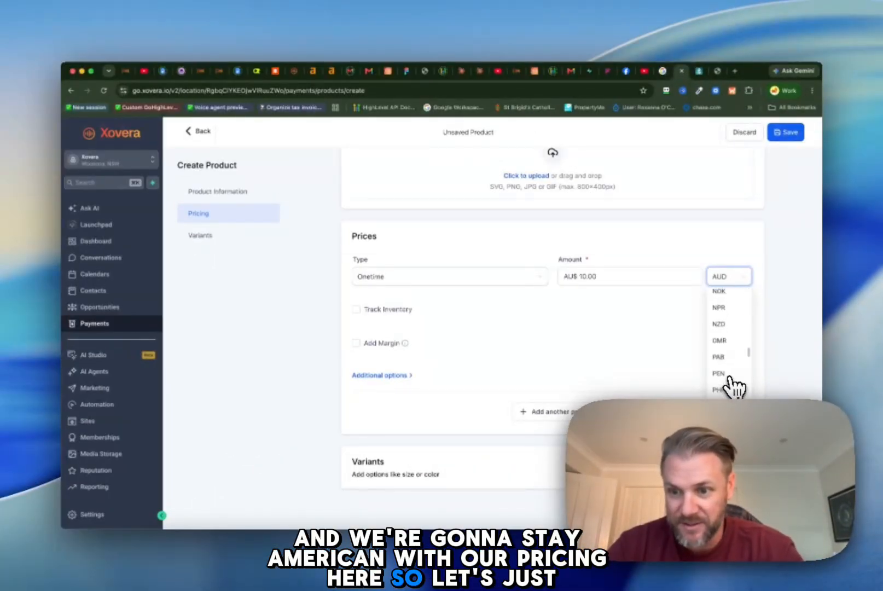
scroll(732, 383, "down", 8)
scroll(731, 385, "up", 5)
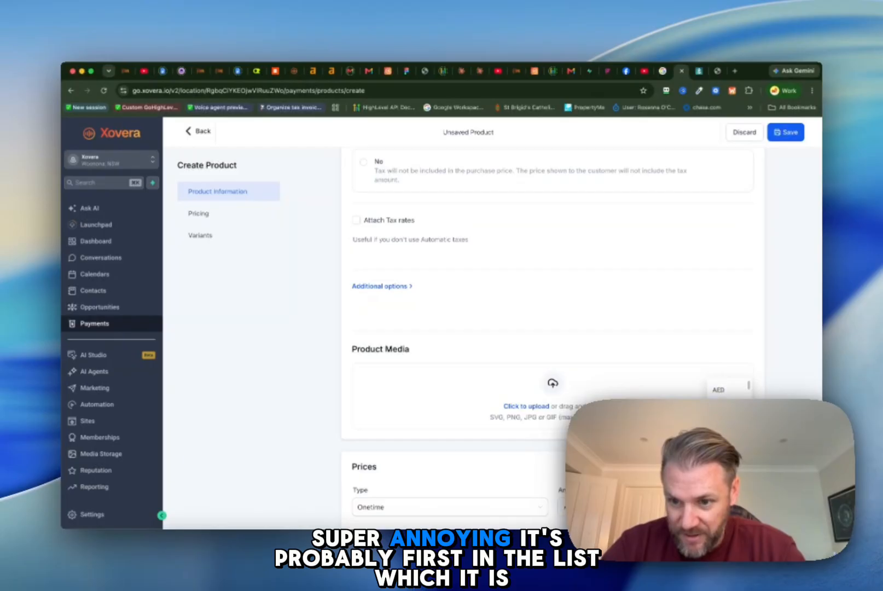
scroll(726, 390, "up", 2)
left_click(725, 390)
Step: Look over the remaining price and tax options and save the Balloons product
scroll(665, 394, "down", 5)
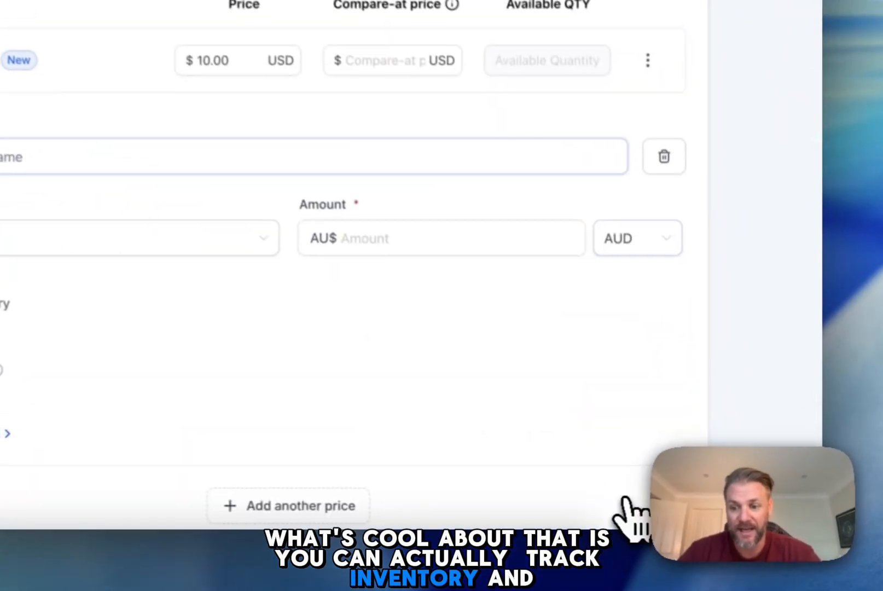
scroll(482, 253, "up", 10)
scroll(464, 330, "down", 20)
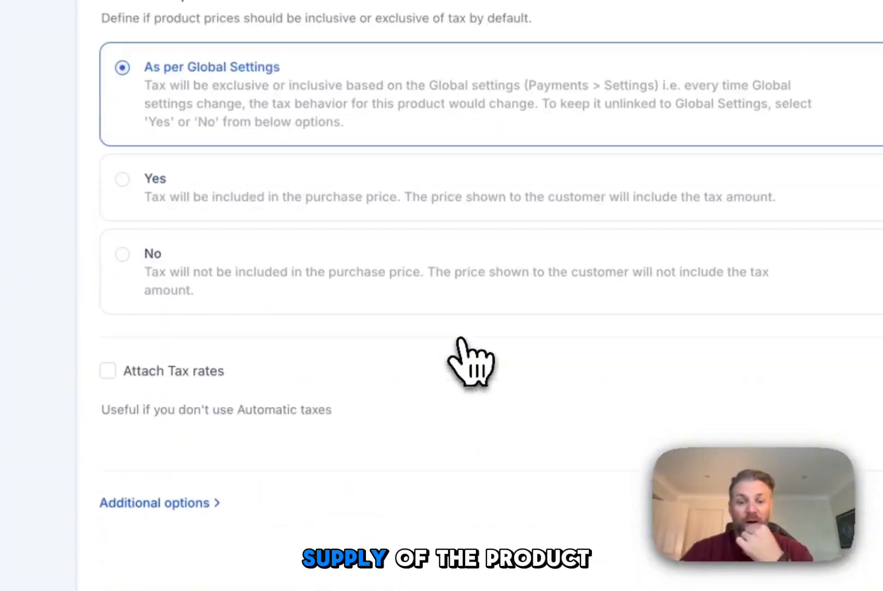
scroll(464, 334, "up", 7)
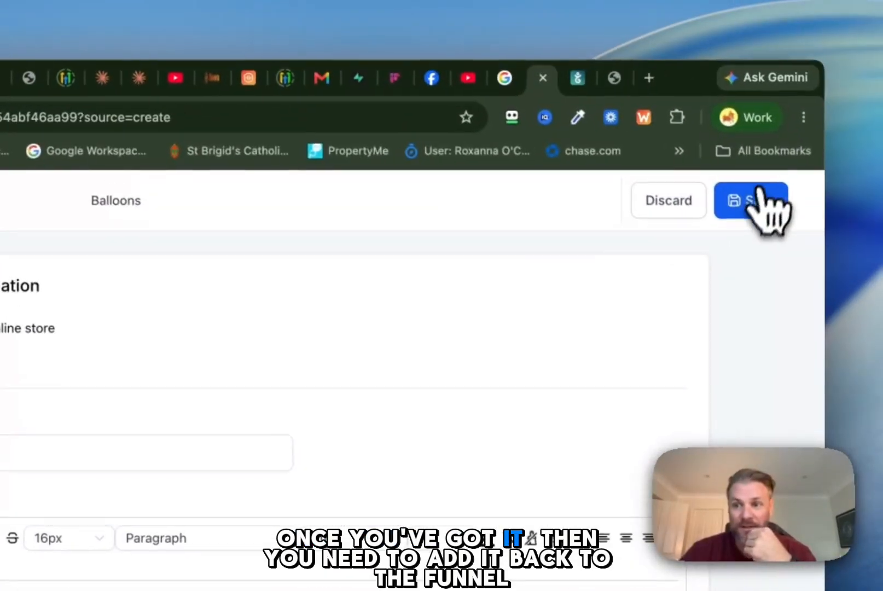
left_click(755, 203)
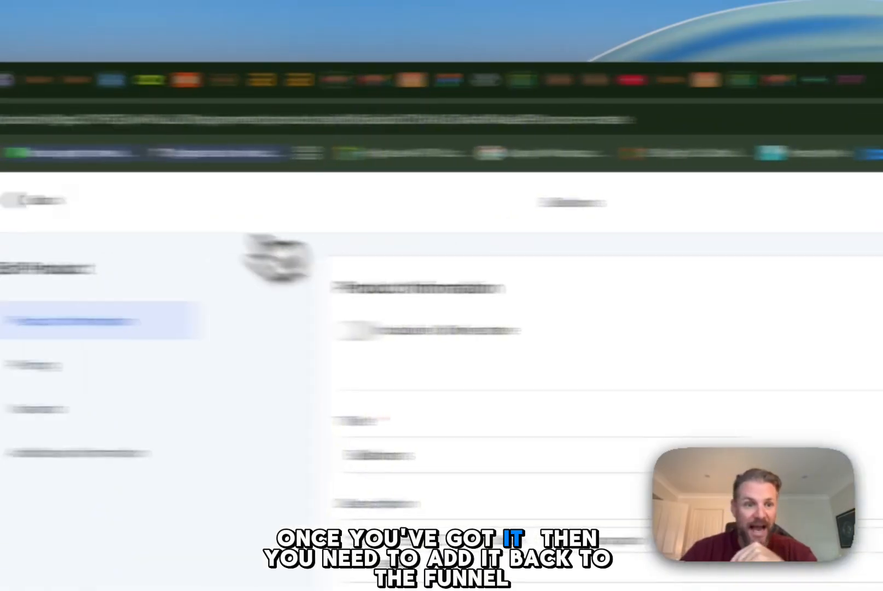
Step: Leave the product, open the Birthday Party Additional Items funnel and show the products of its birthday-party-items step
left_click(256, 207)
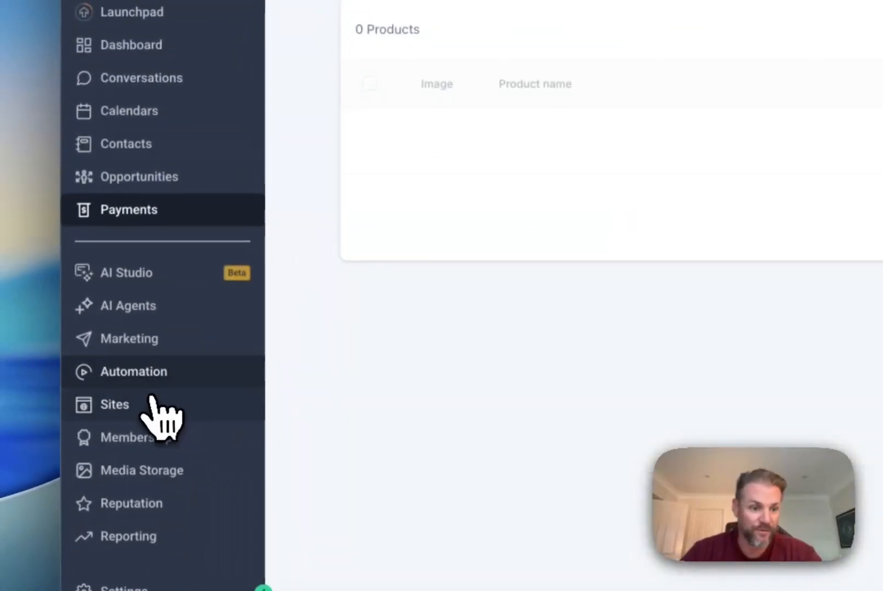
left_click(153, 402)
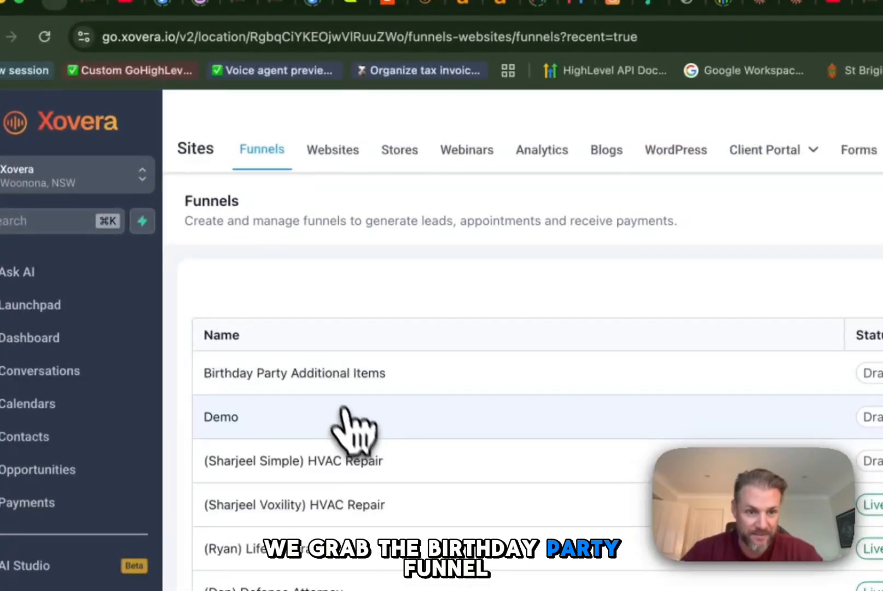
left_click(331, 378)
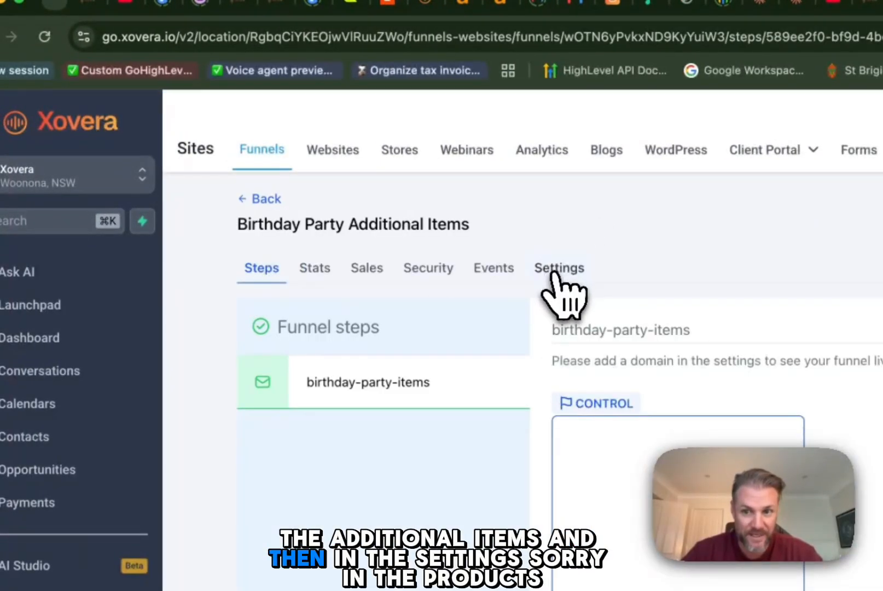
left_click(554, 274)
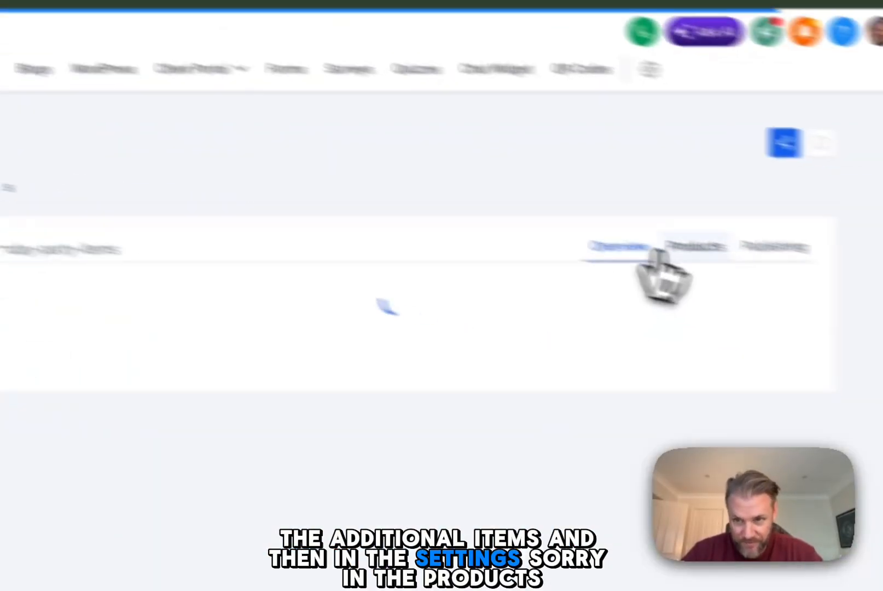
left_click(610, 232)
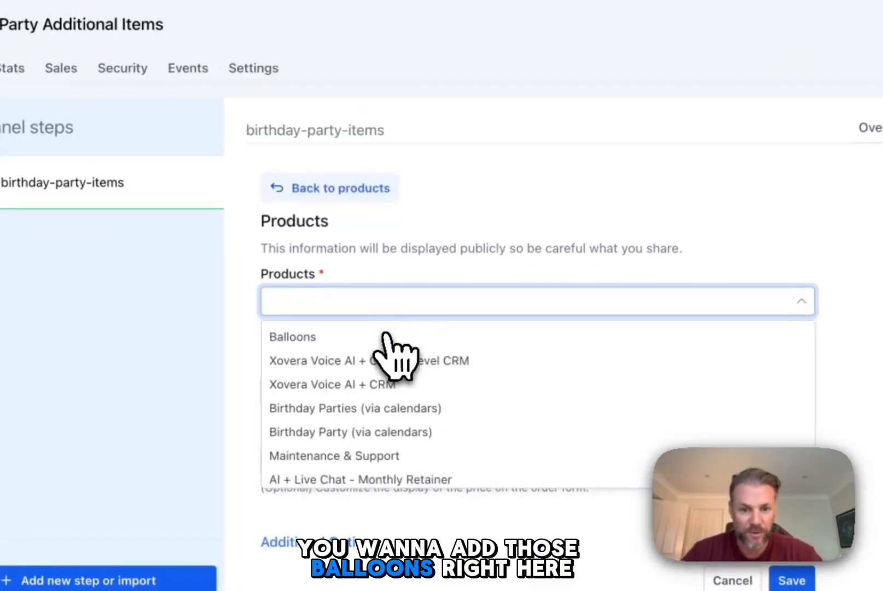
Step: Add Balloons to the funnel step with the price Balloons @ 10, make it a bump product and save
left_click(386, 336)
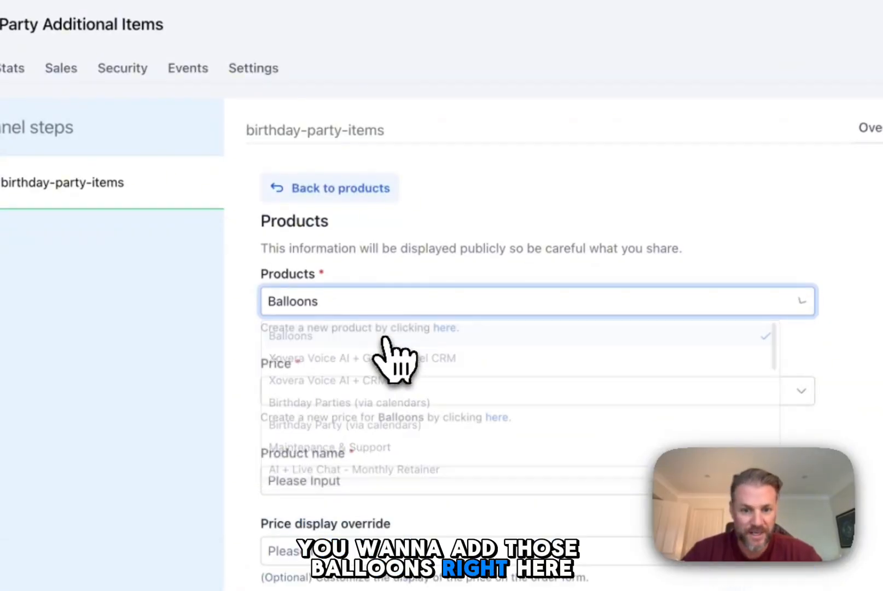
left_click(315, 393)
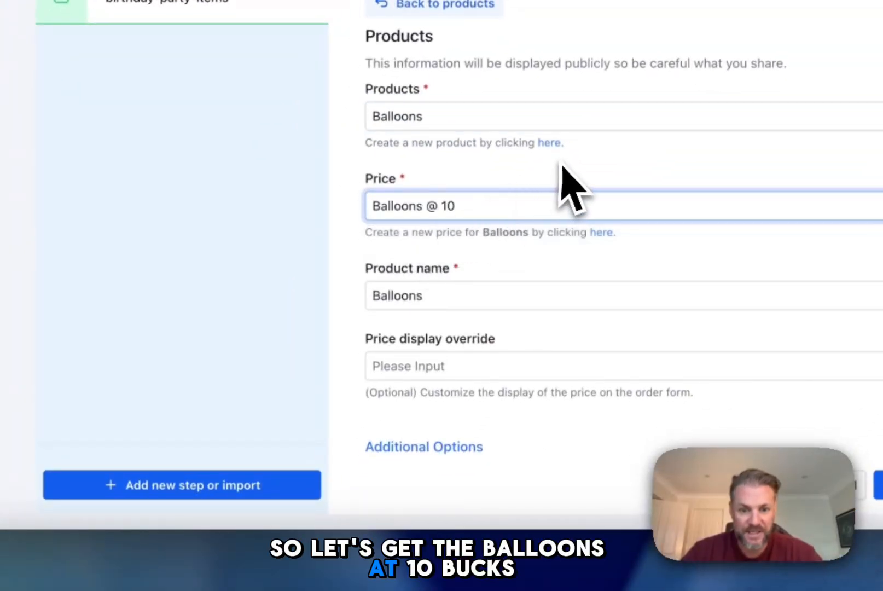
left_click(465, 446)
scroll(564, 307, "down", 3)
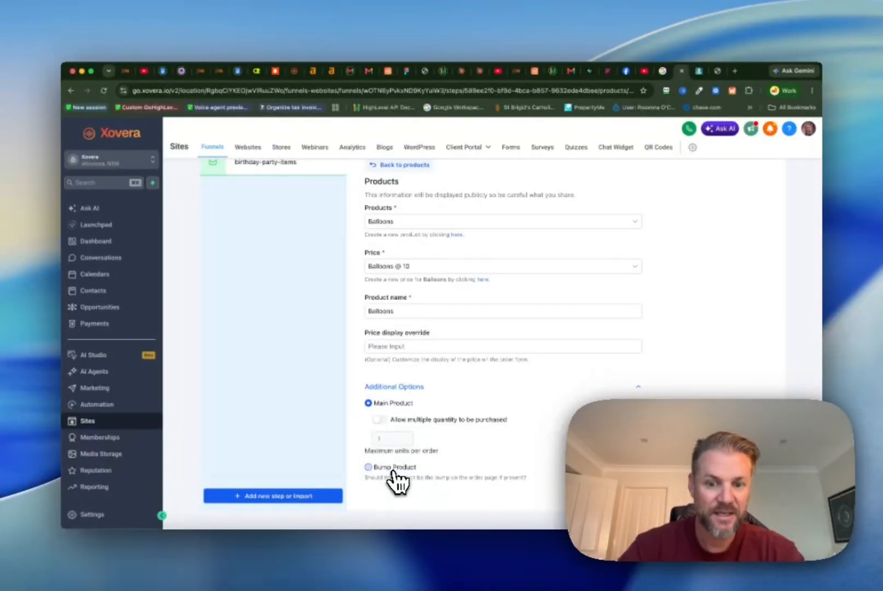
left_click(393, 469)
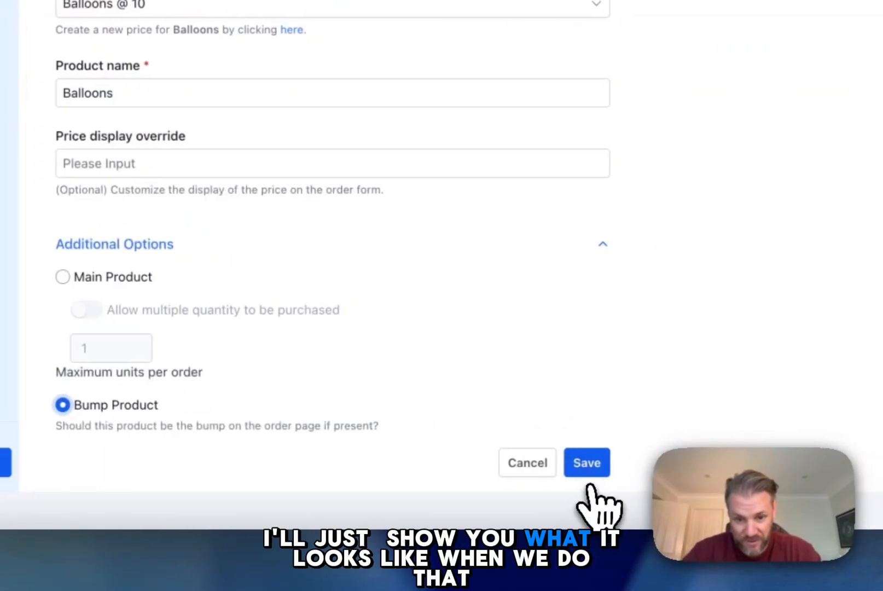
left_click(569, 471)
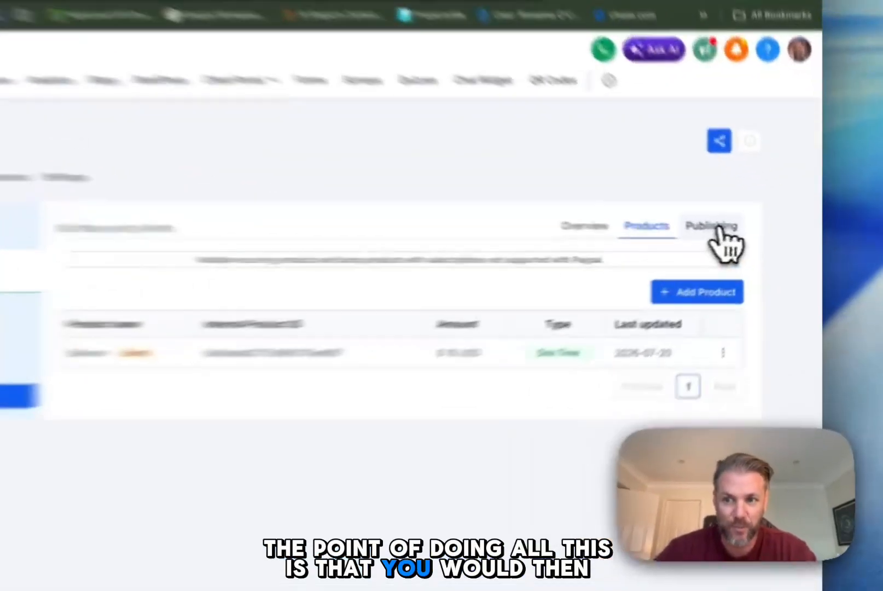
Step: Assign the domain get.voxility.ai to the Birthday Party Additional Items funnel and save its settings
left_click(758, 236)
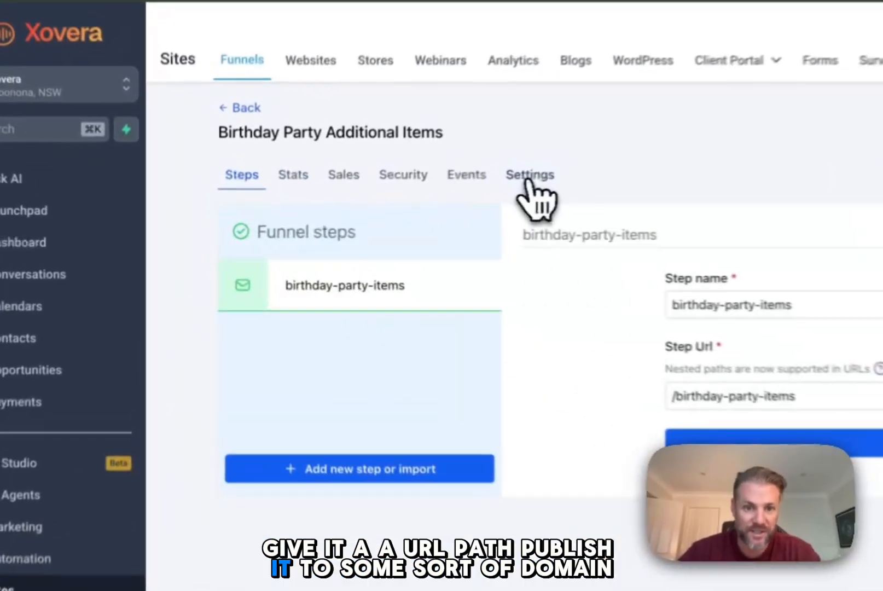
left_click(361, 206)
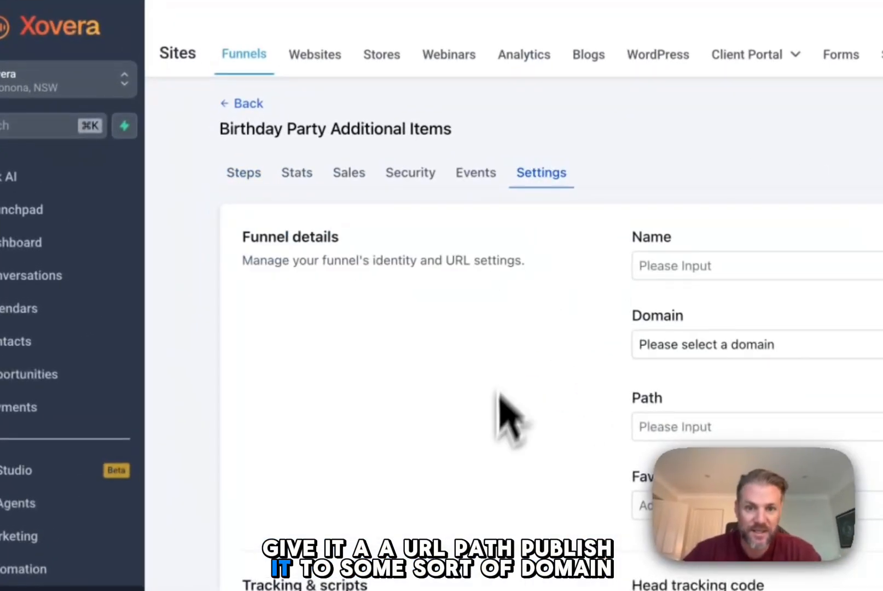
scroll(586, 424, "down", 3)
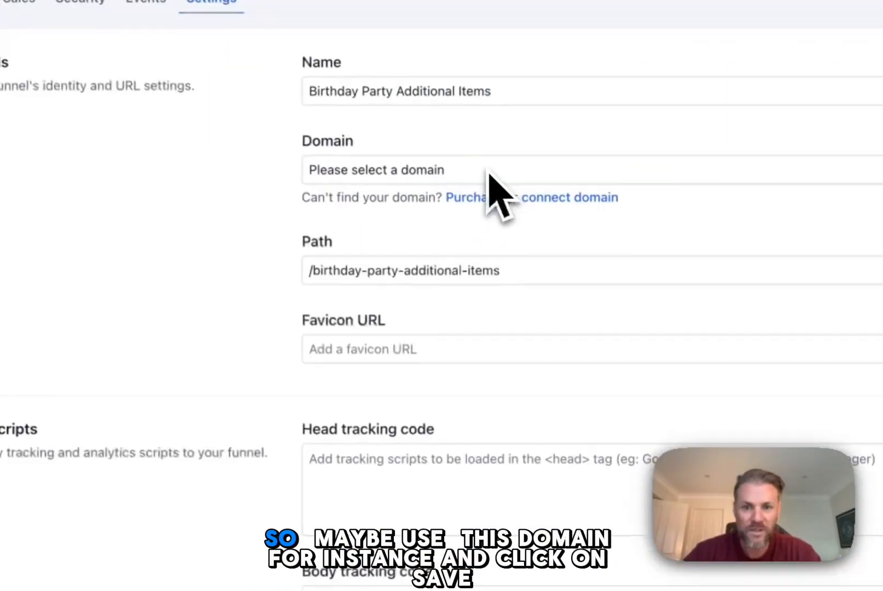
left_click(818, 347)
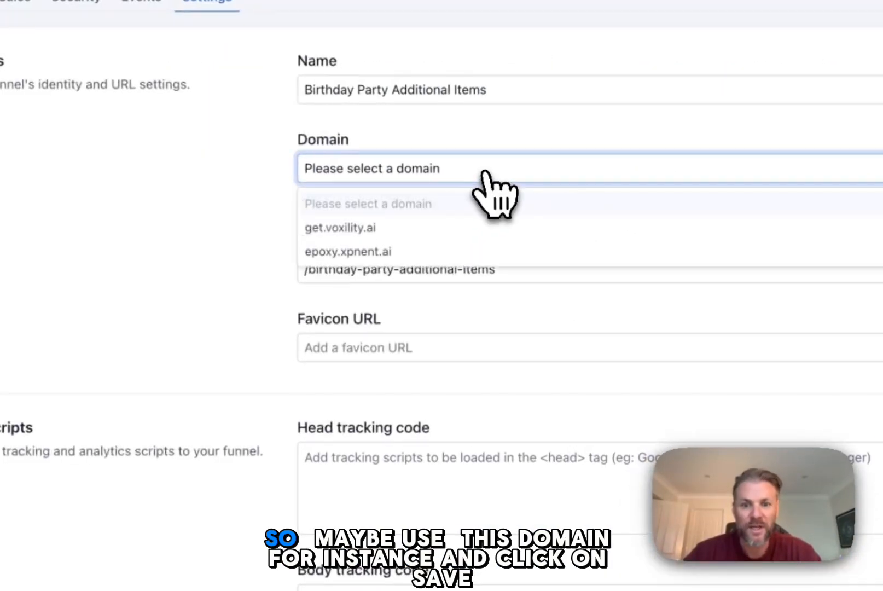
left_click(361, 230)
scroll(479, 420, "down", 10)
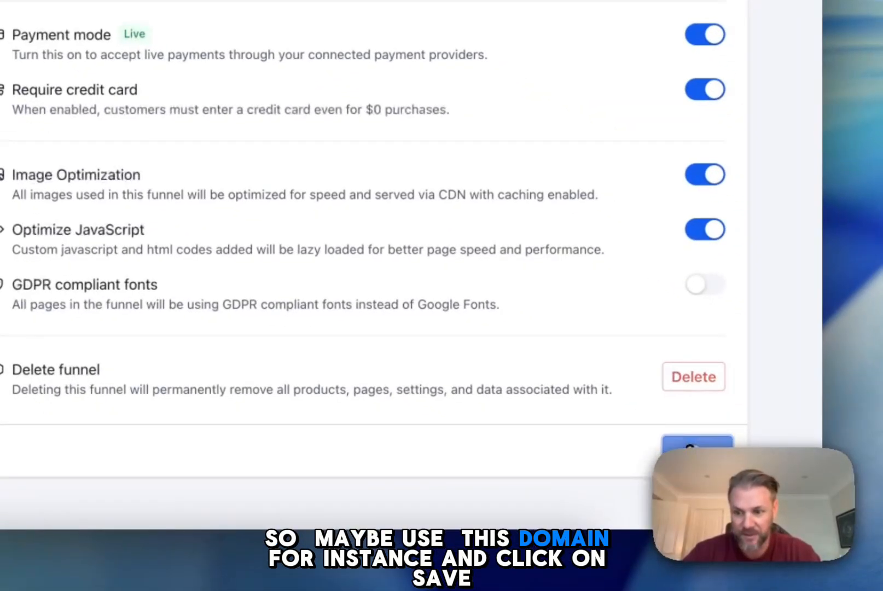
left_click(690, 446)
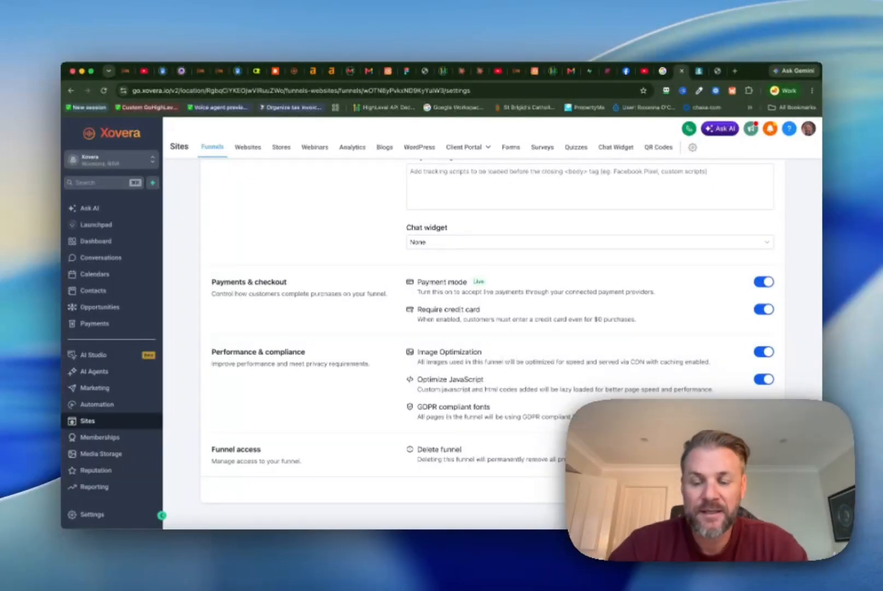
left_click(762, 490)
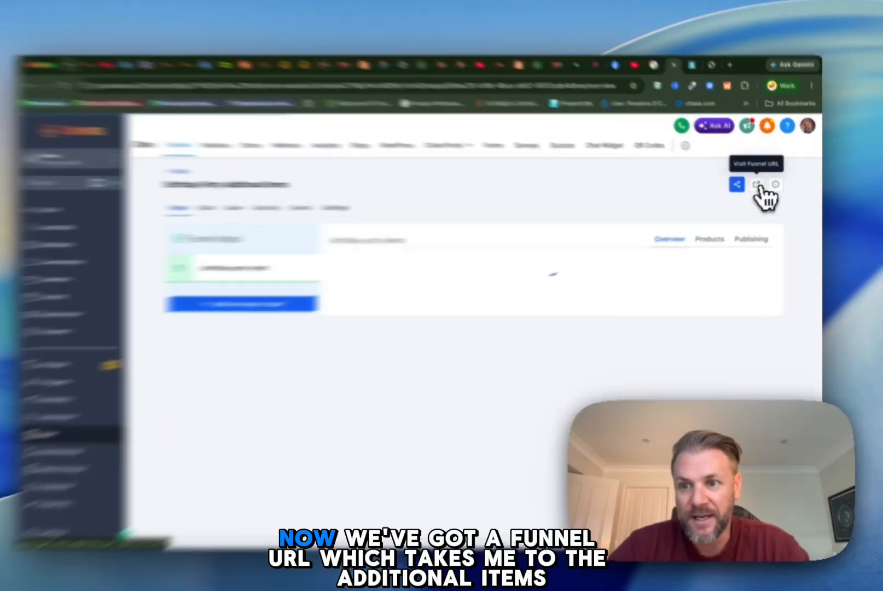
Step: Check the live page at the funnel URL and open the birthday-party-items page for editing
left_click(760, 185)
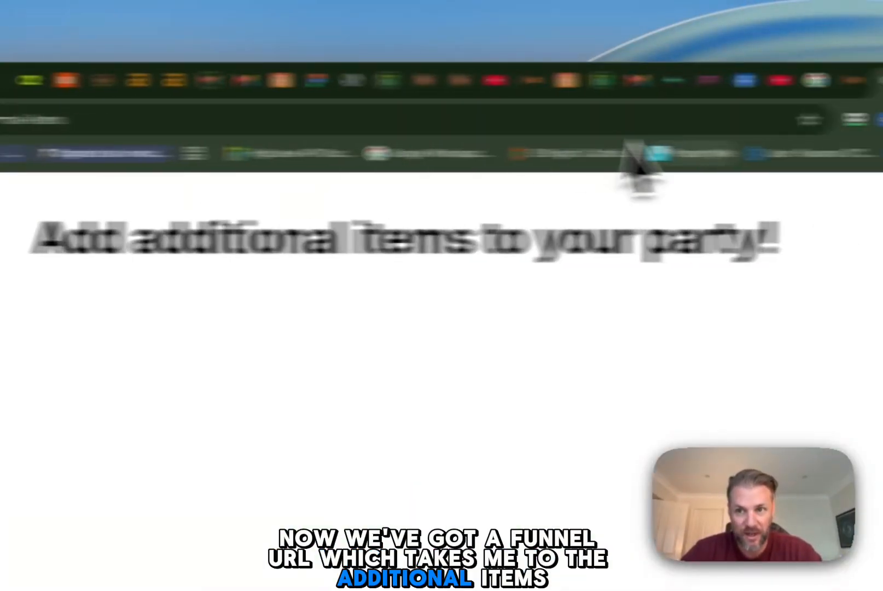
left_click(610, 81)
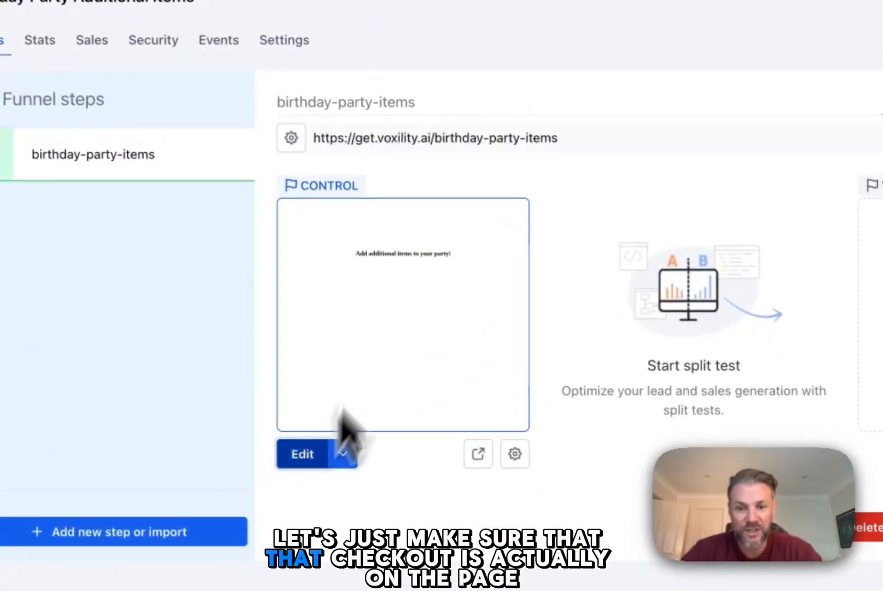
left_click(306, 454)
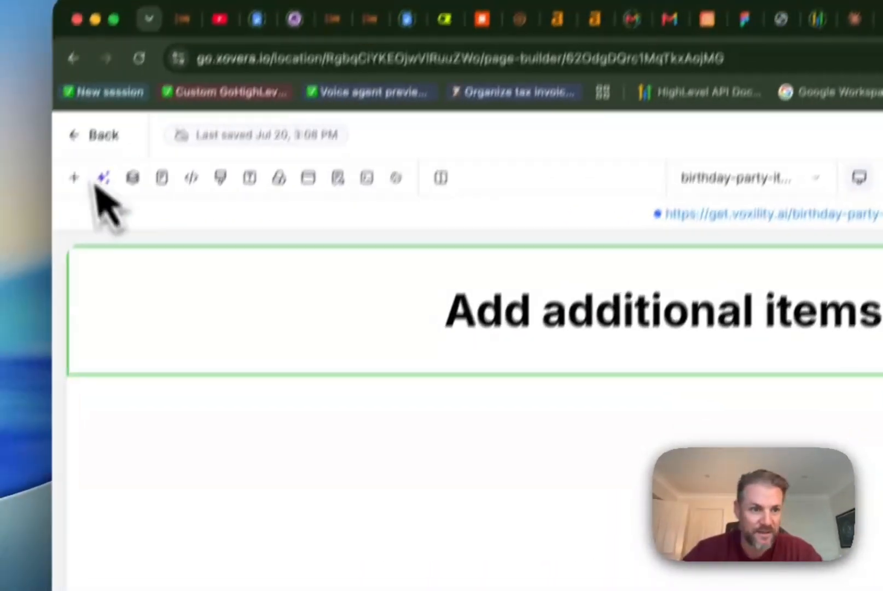
Step: Search the page elements for "che" and insert a 1 Step Order element below the headline
left_click(0, 102)
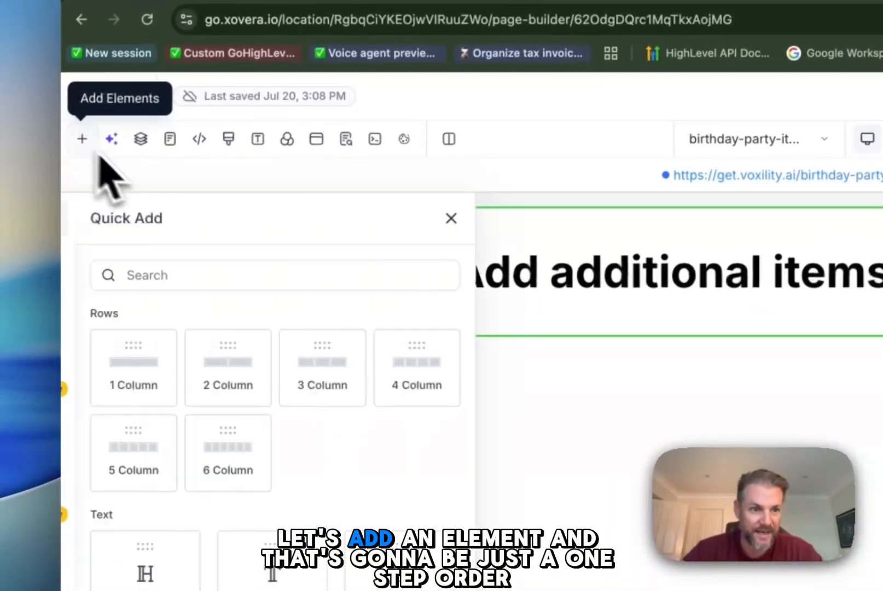
left_click(298, 263)
type("check")
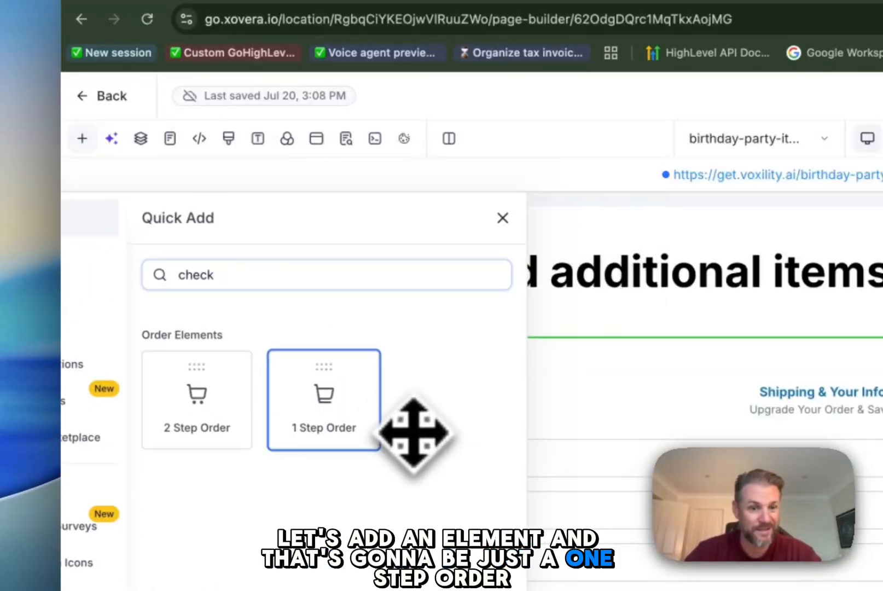
left_click(468, 433)
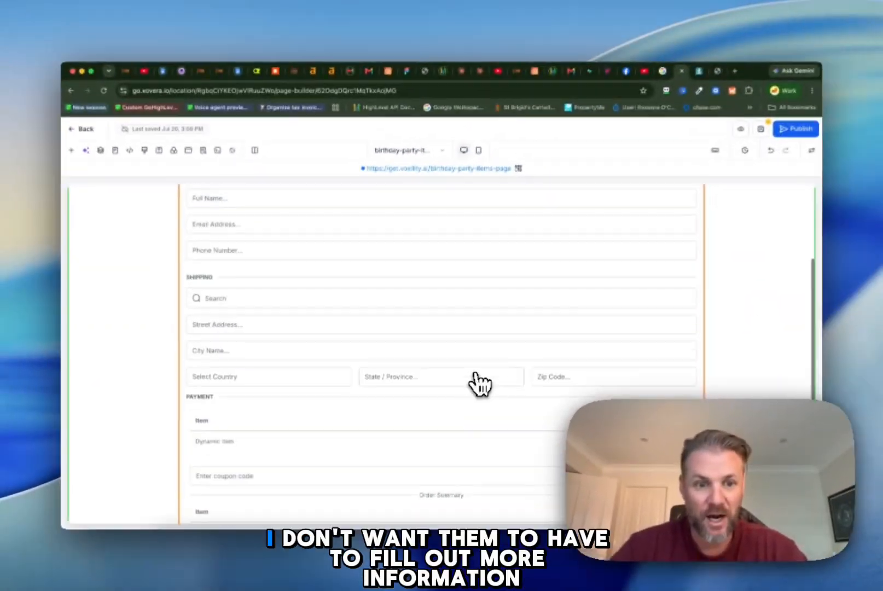
Step: Examine the One Step Order element's general settings, including its contact fields, shipping and button text options
scroll(475, 383, "up", 3)
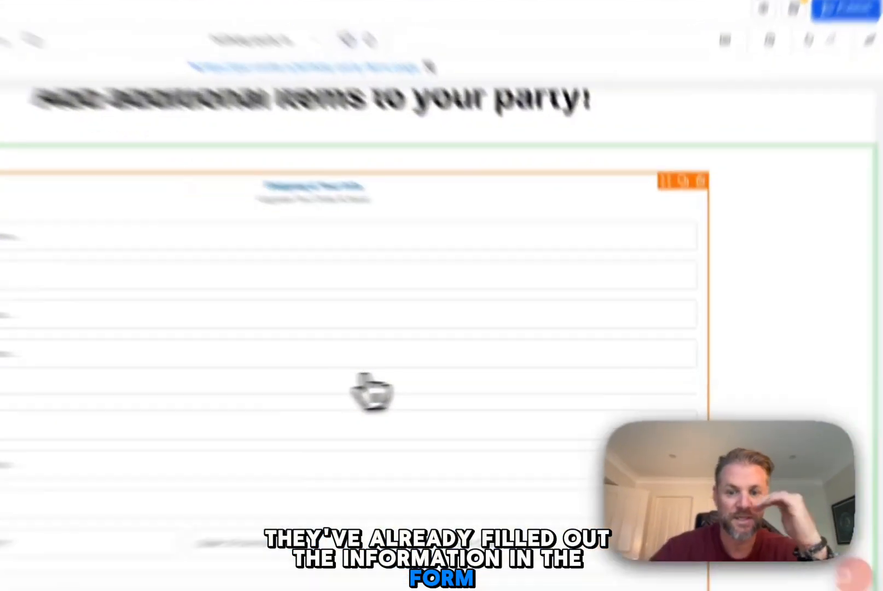
left_click(480, 383)
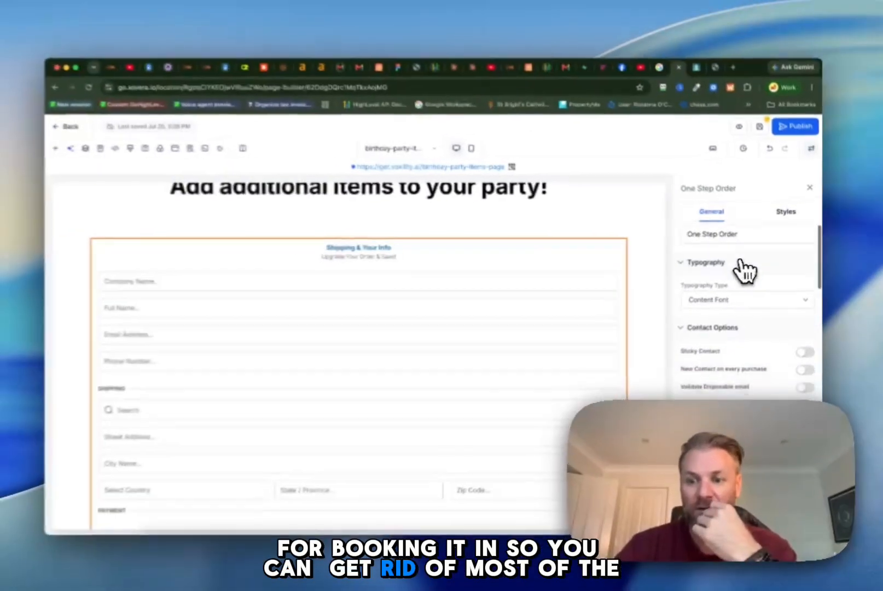
scroll(798, 339, "down", 3)
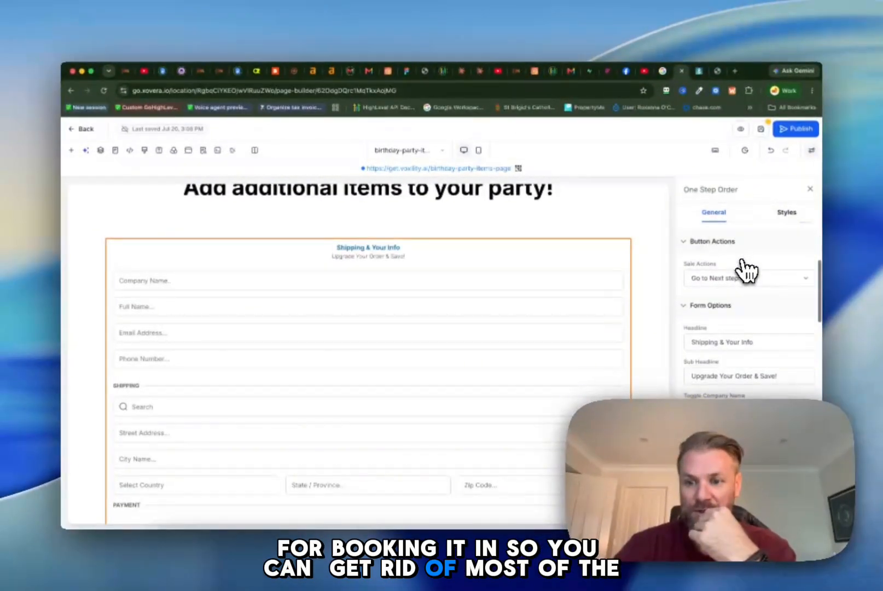
scroll(763, 342, "down", 6)
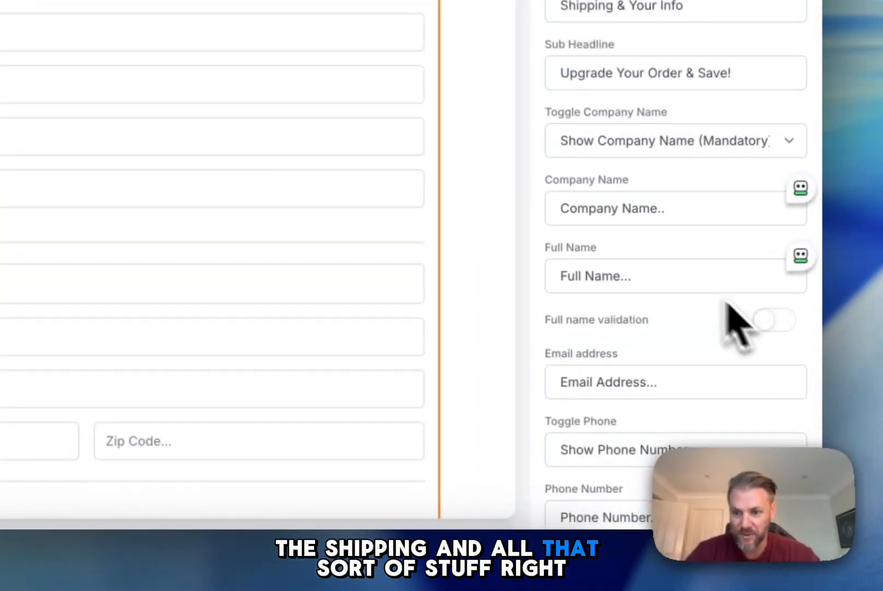
scroll(684, 293, "up", 5)
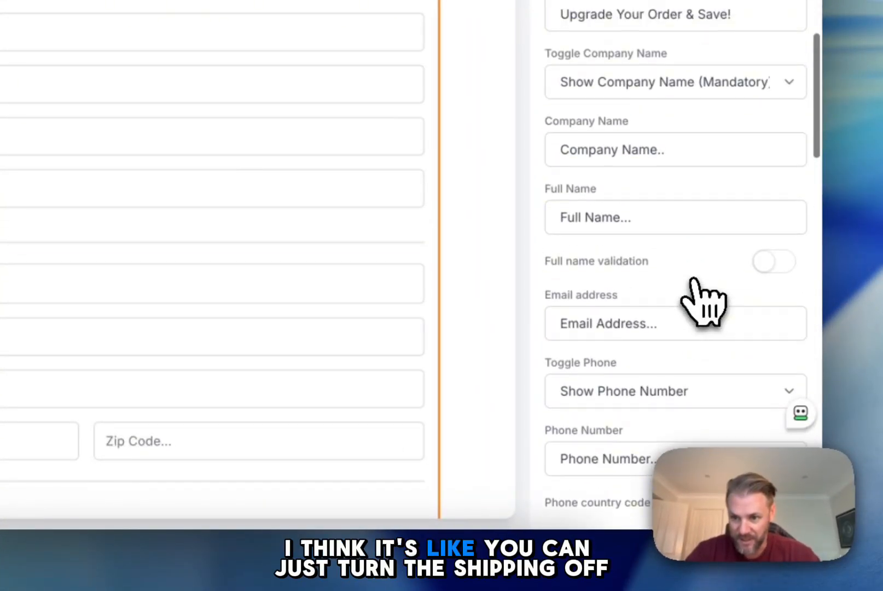
scroll(694, 280, "up", 4)
scroll(758, 399, "down", 10)
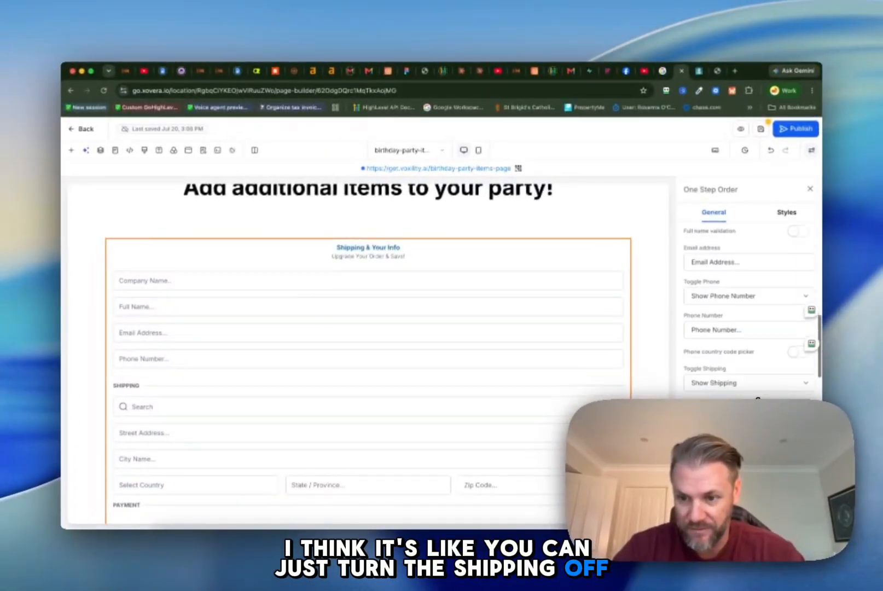
scroll(758, 398, "down", 5)
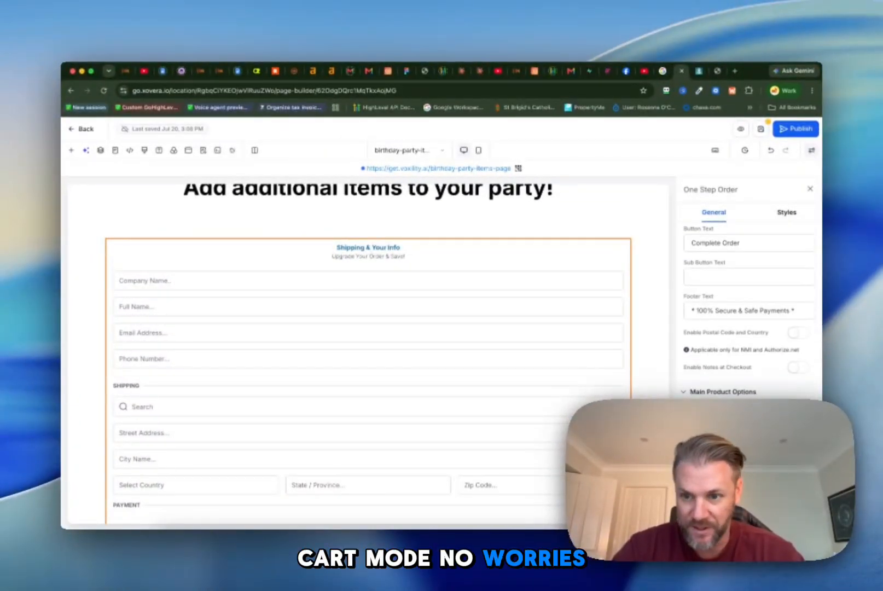
scroll(748, 306, "up", 2)
scroll(749, 306, "up", 5)
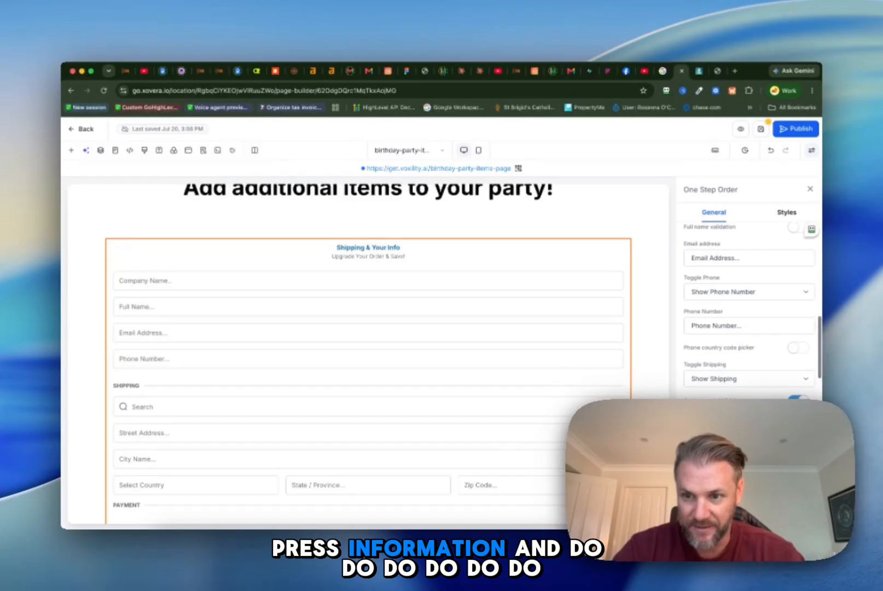
scroll(749, 307, "up", 10)
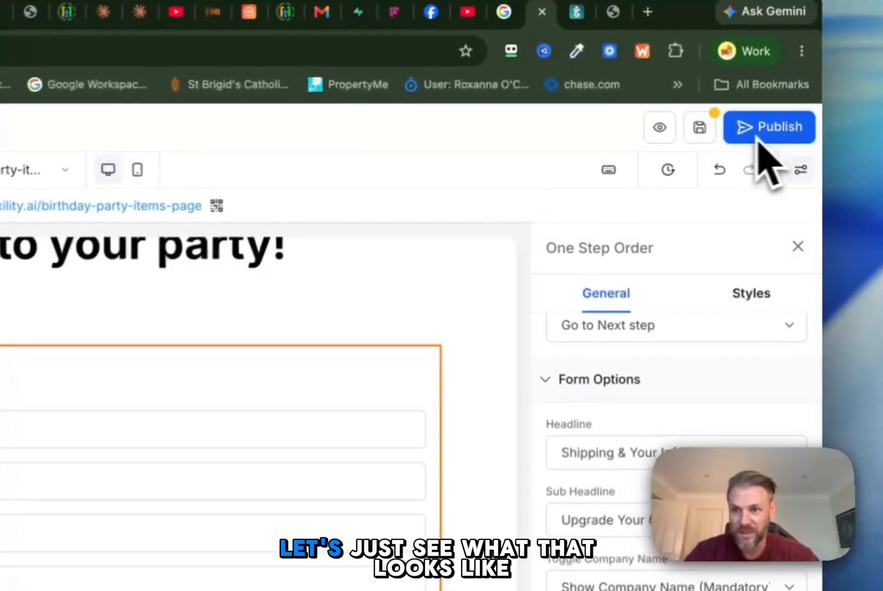
Step: Publish the page and enable the order bump on the One Step Order element
left_click(760, 140)
scroll(679, 492, "down", 10)
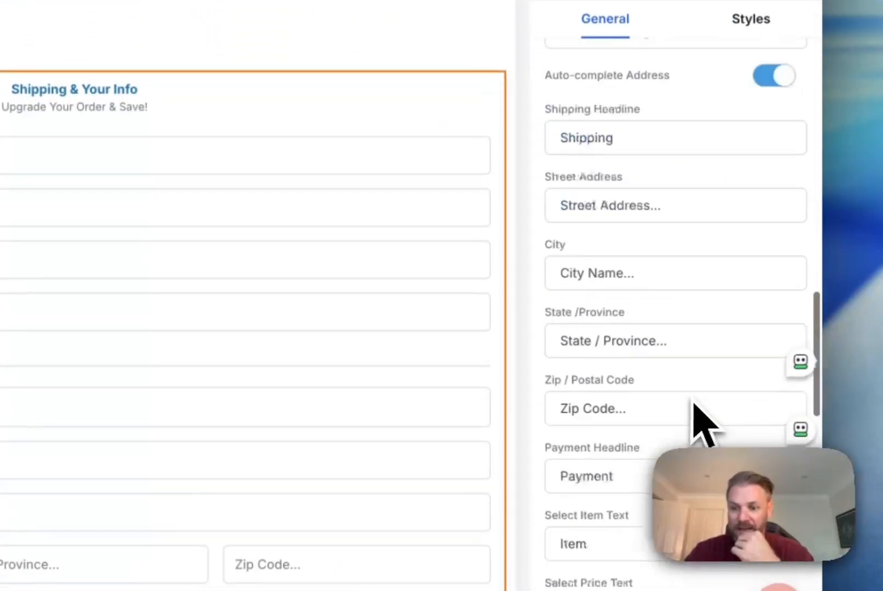
scroll(700, 422, "down", 10)
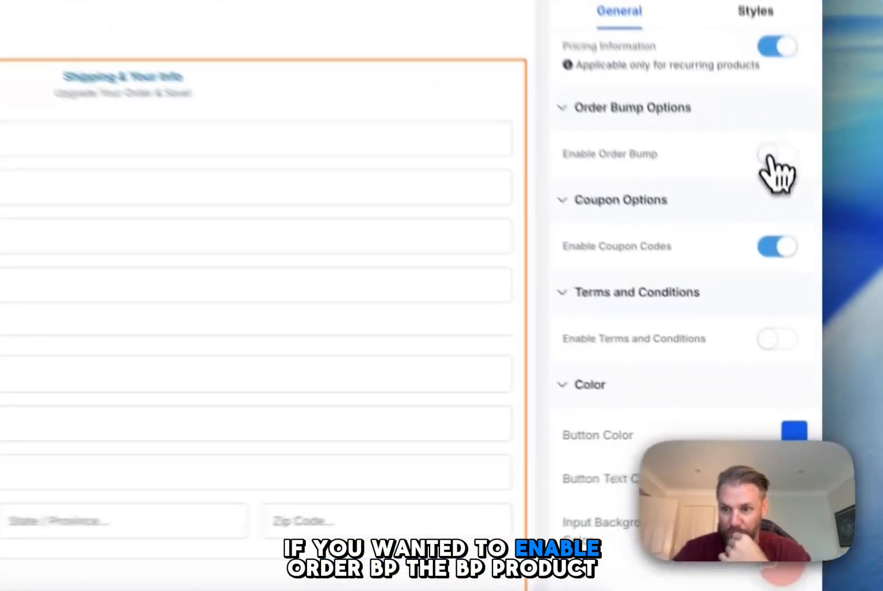
left_click(772, 155)
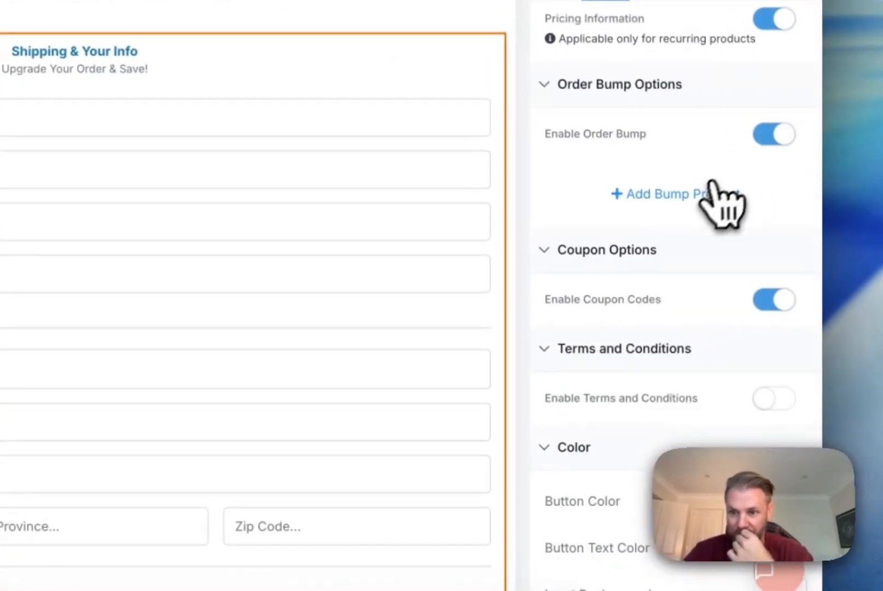
Step: Add Balloons as a bump product with headline "Grab Balloons Now", OTO headline "Limited Time Offer" and OTO text "Bundle Now and Save!"
left_click(721, 196)
left_click(653, 274)
left_click(653, 313)
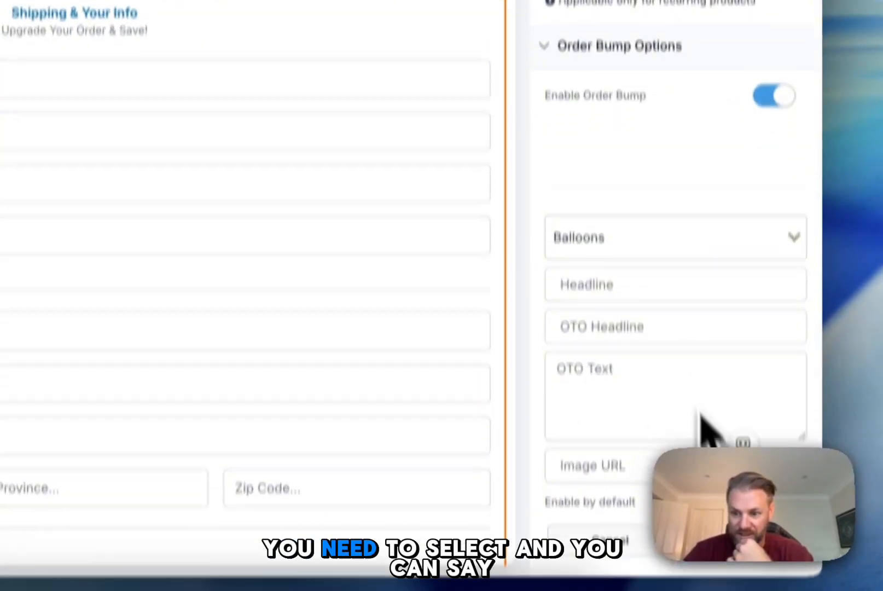
left_click(611, 325)
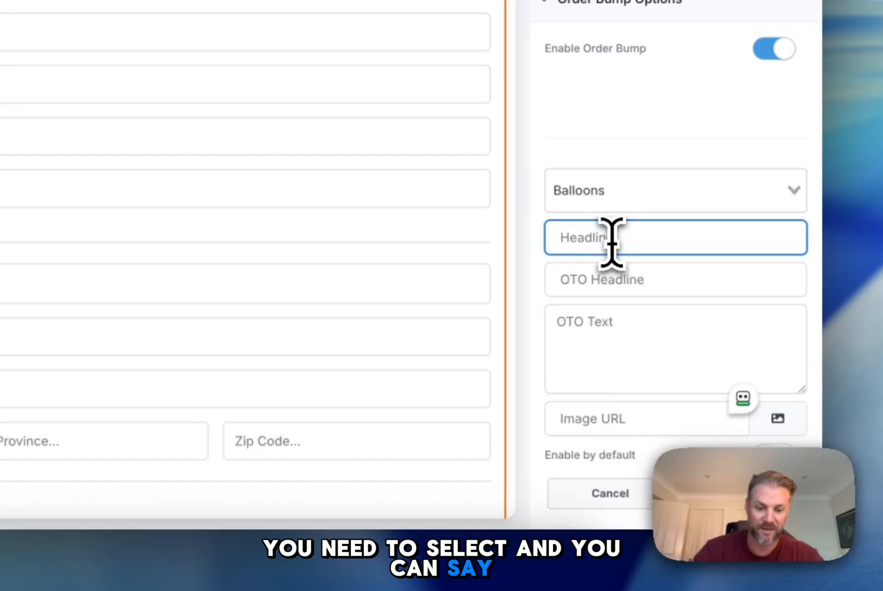
type("Grab Balloons Now")
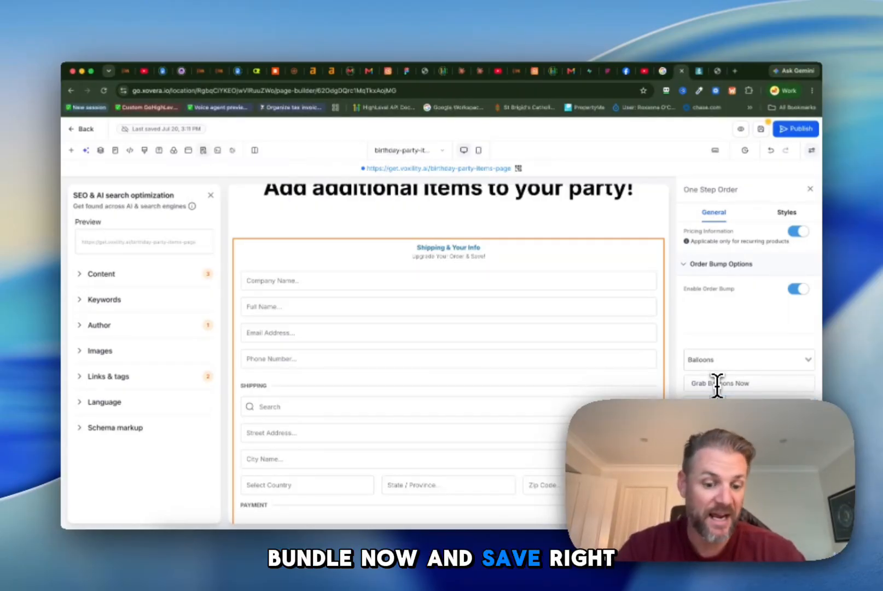
scroll(726, 386, "down", 2)
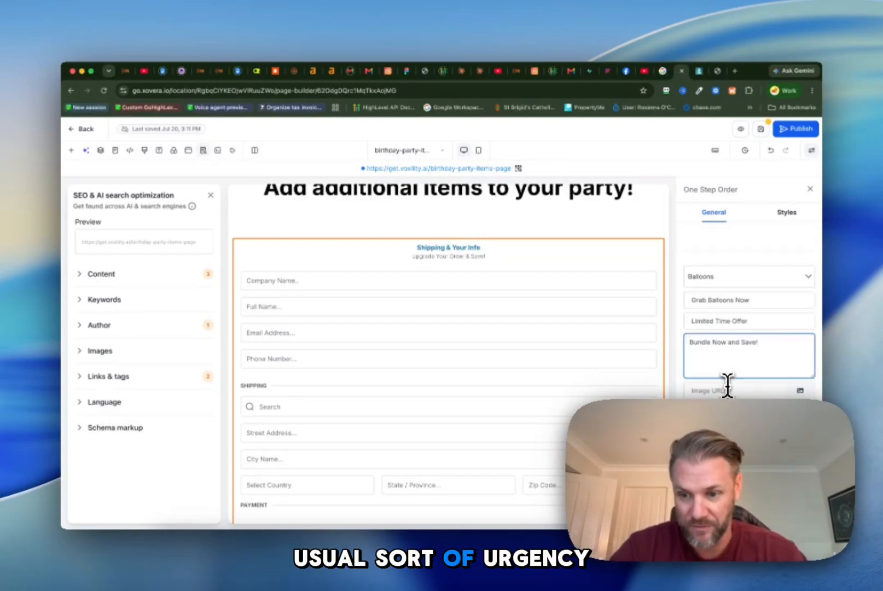
left_click(781, 422)
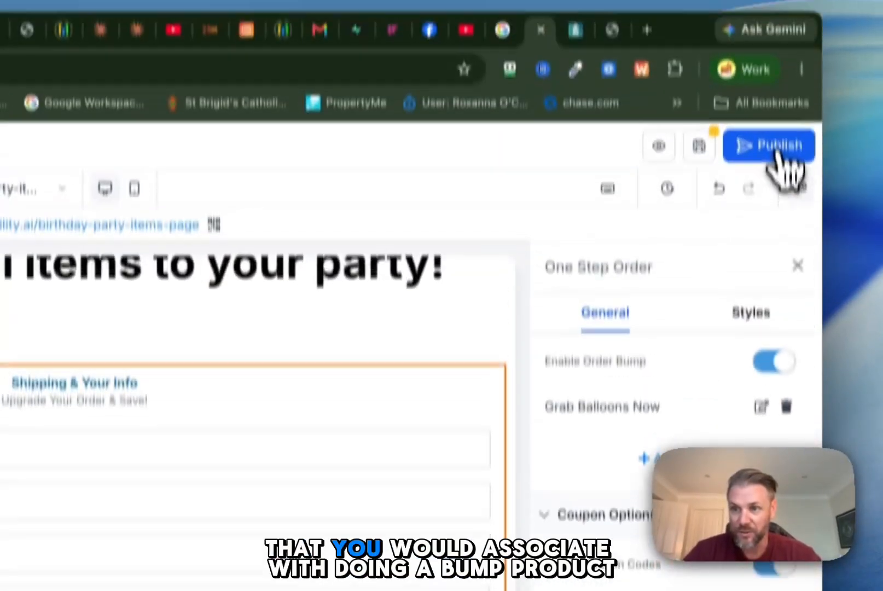
Step: Publish the page with the bump offer and open the live birthday-party-items-page
left_click(779, 148)
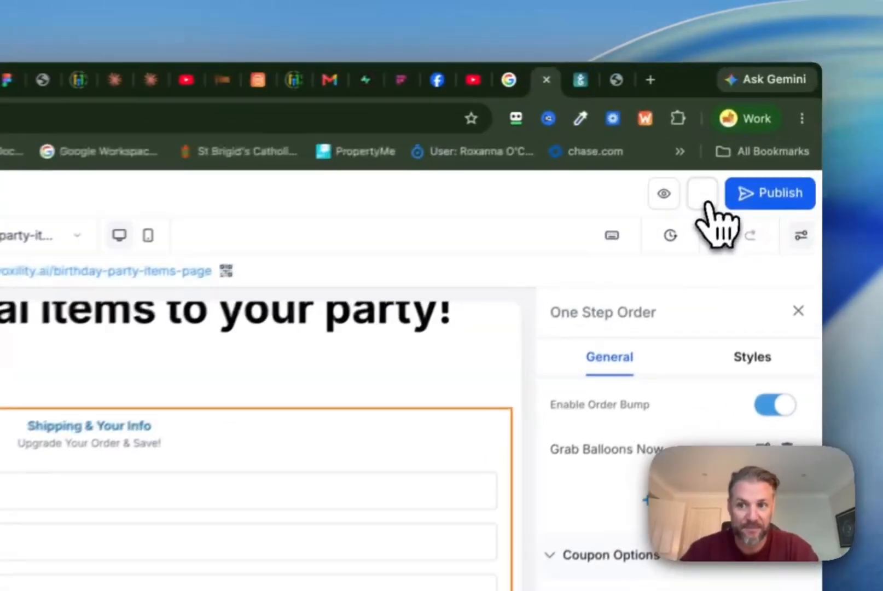
left_click(706, 199)
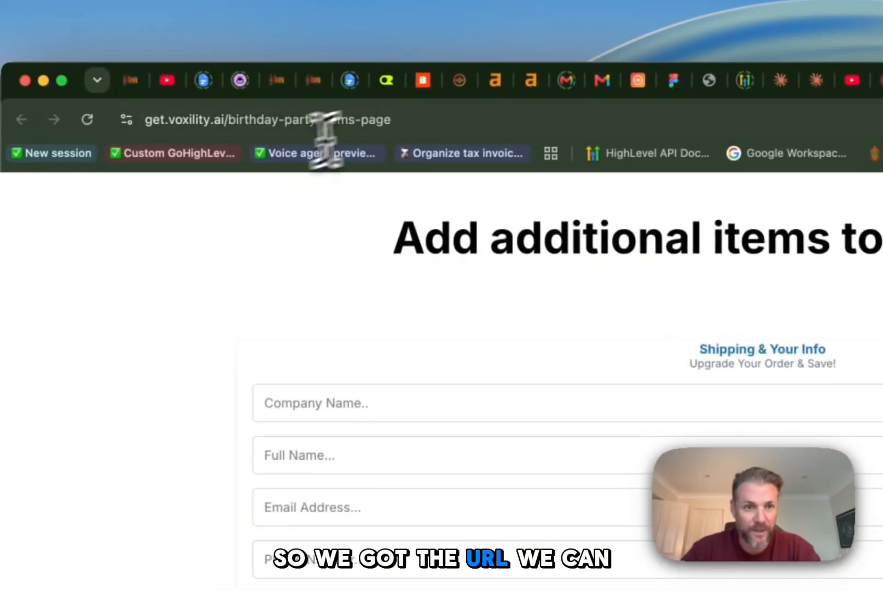
left_click(430, 119)
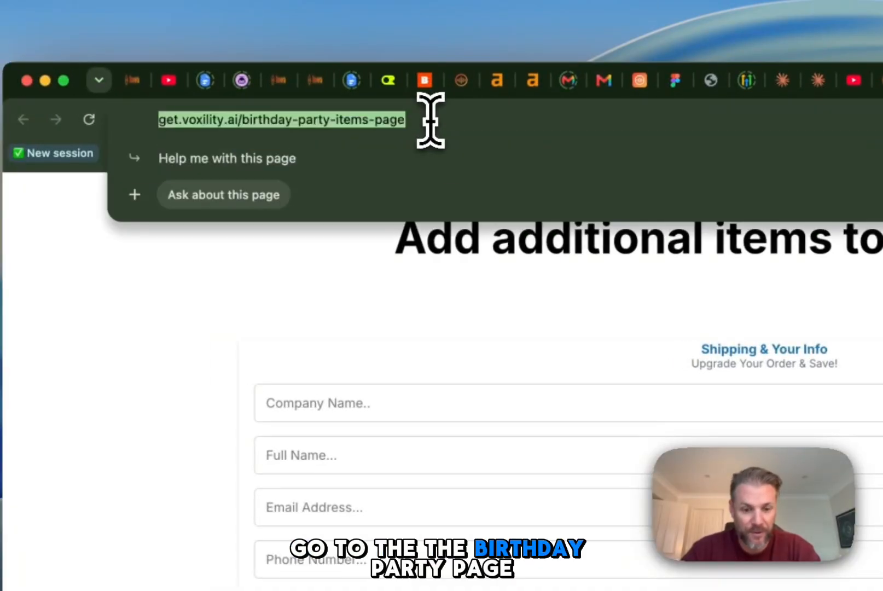
Step: Check the live order form and test the Grab Balloons Now offer by selecting it and reviewing the order summary
scroll(487, 370, "down", 8)
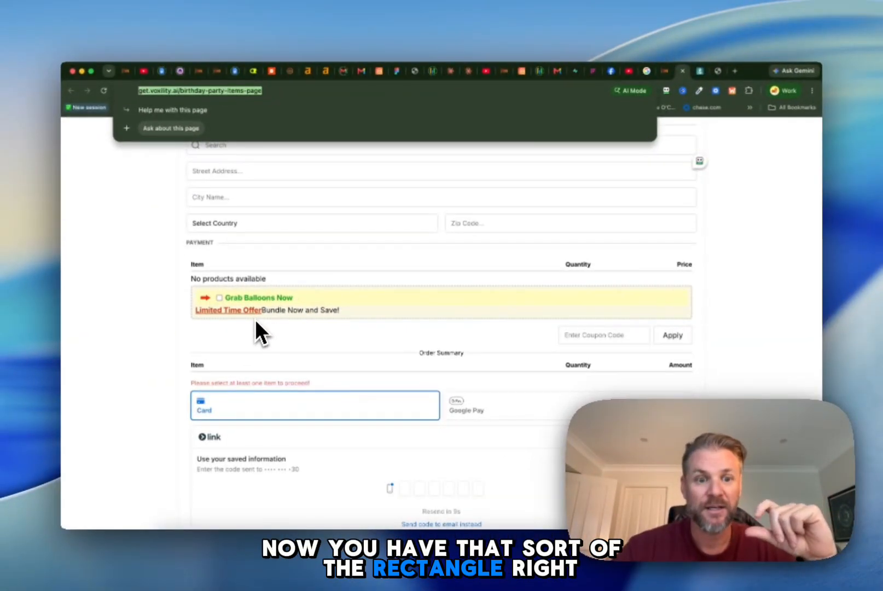
scroll(256, 320, "up", 4)
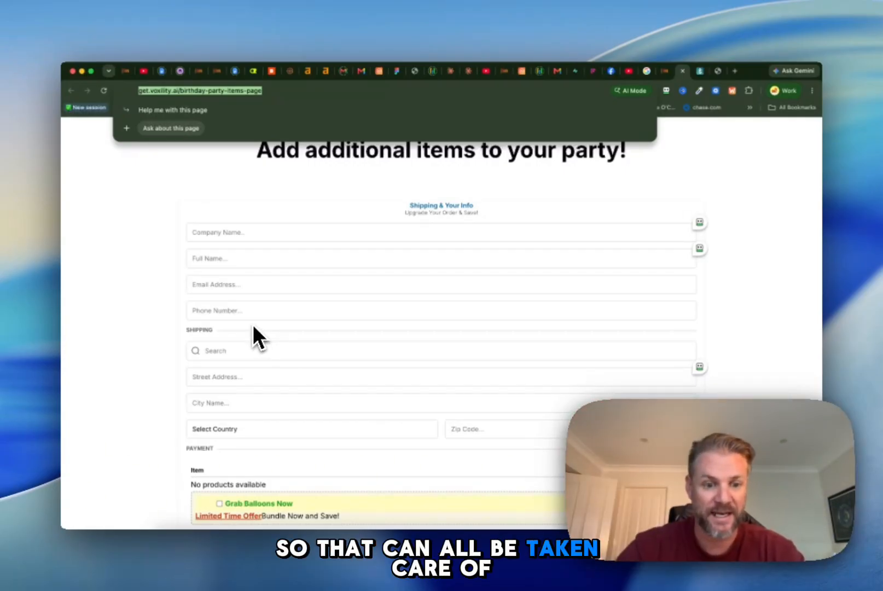
scroll(253, 323, "down", 5)
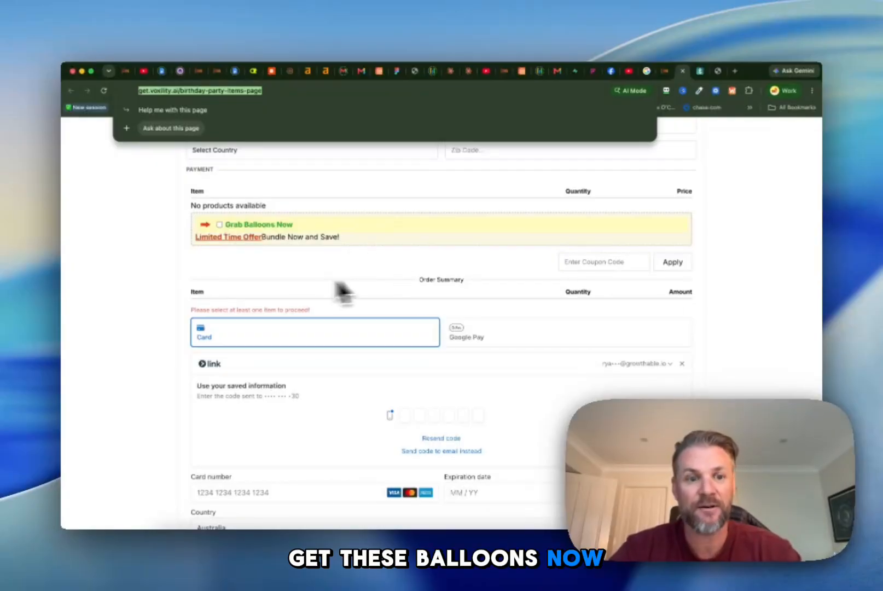
left_click(219, 225)
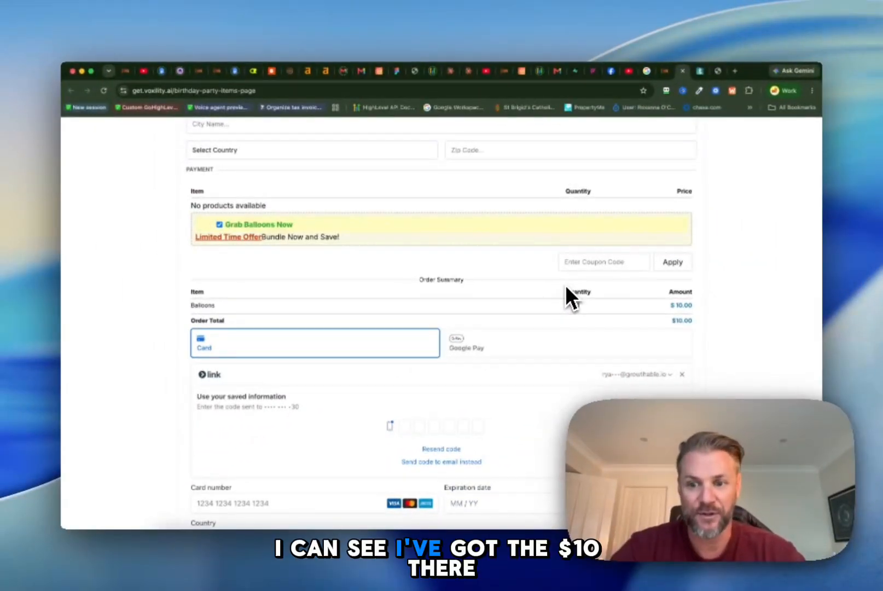
scroll(542, 300, "down", 3)
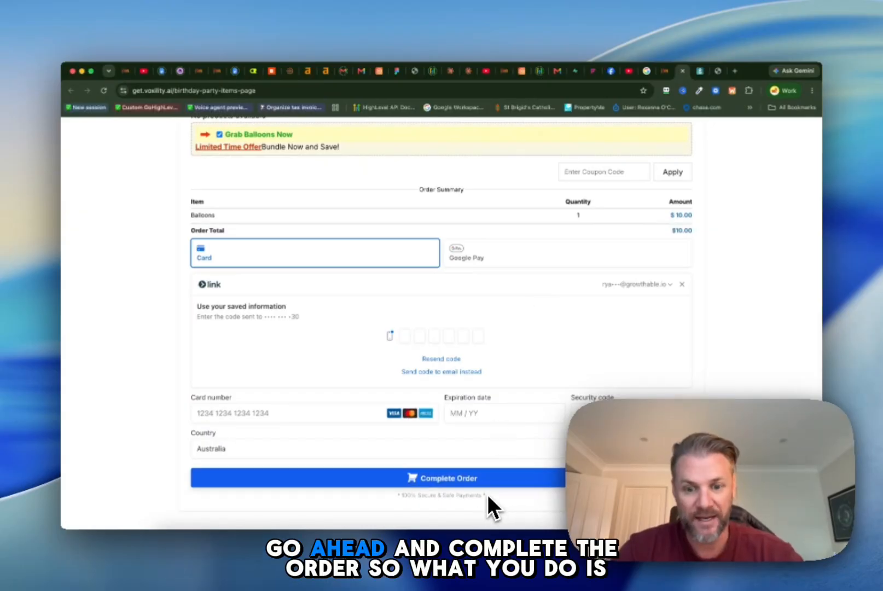
Step: Copy the live page's URL, search the calendar settings for "party" and open the Birthday Party calendar for editing
left_click(317, 91)
key("super+c")
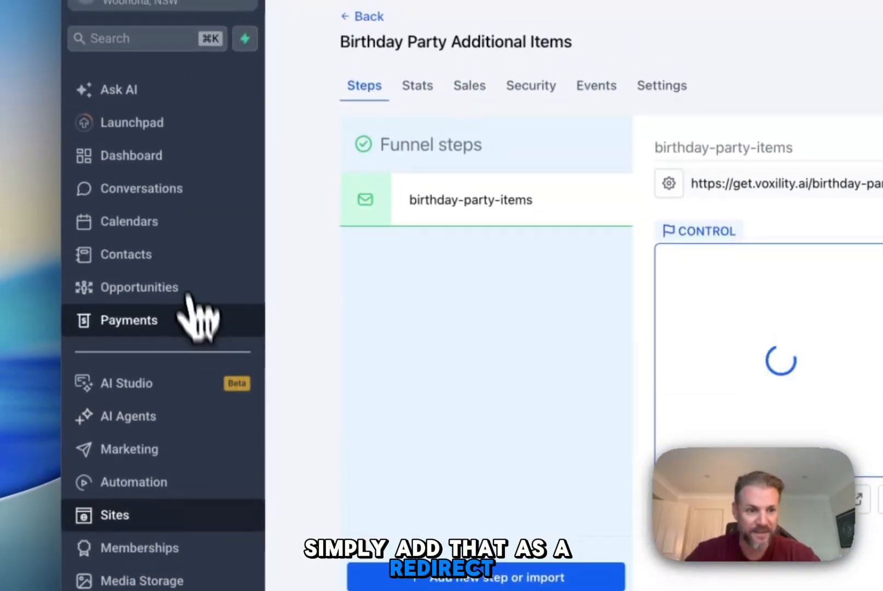
left_click(171, 222)
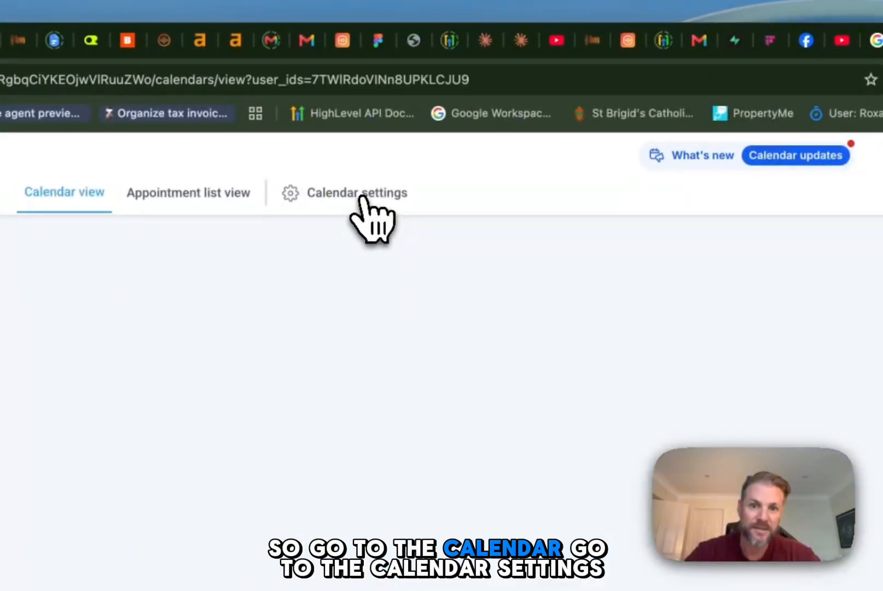
left_click(362, 197)
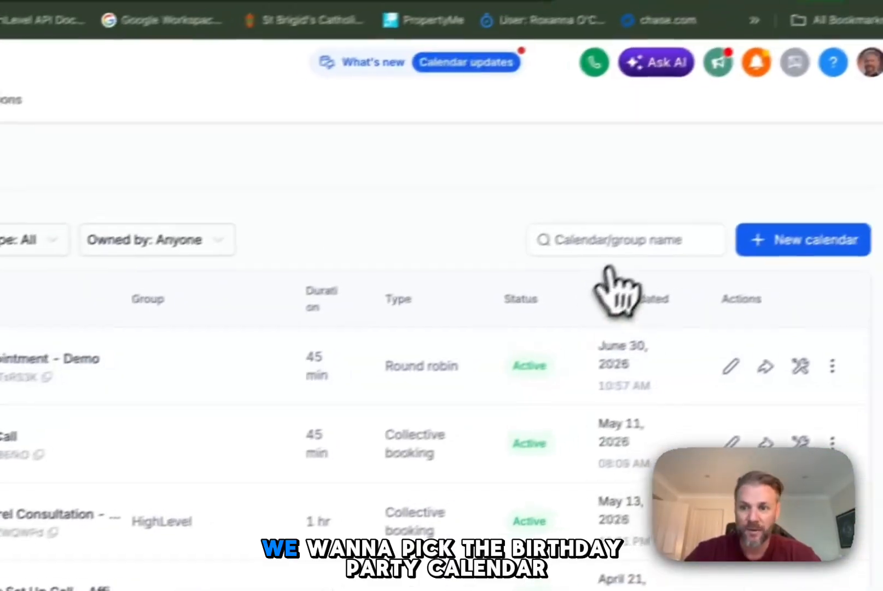
left_click(631, 245)
type("party")
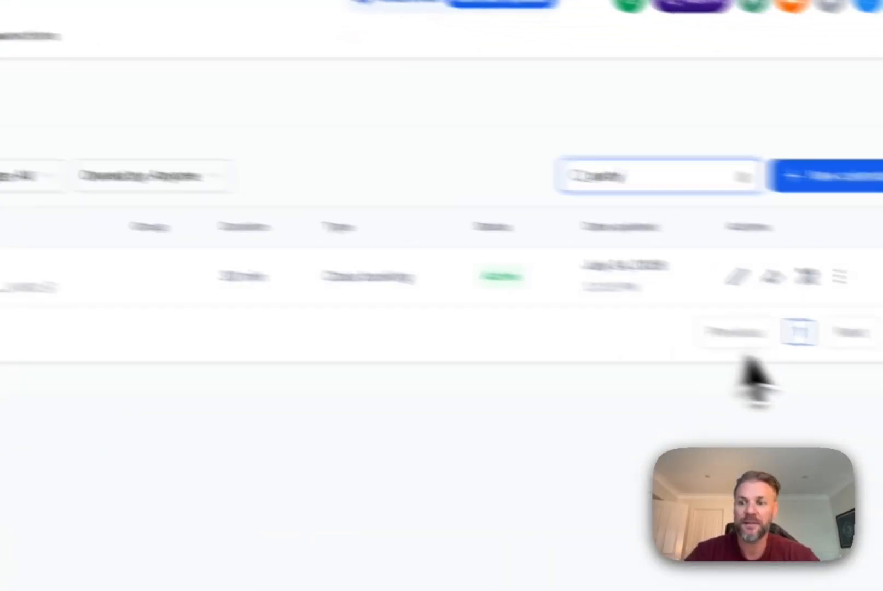
left_click(737, 277)
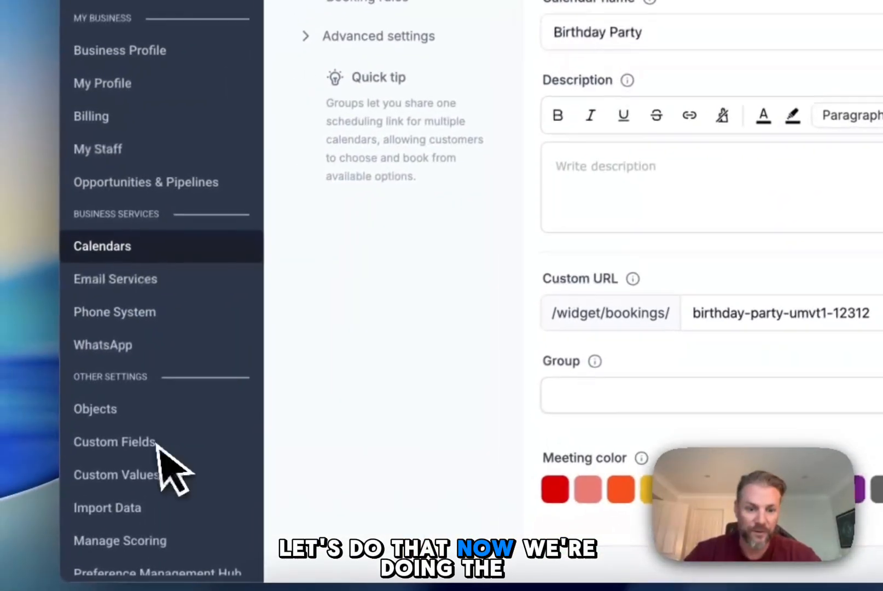
left_click(397, 285)
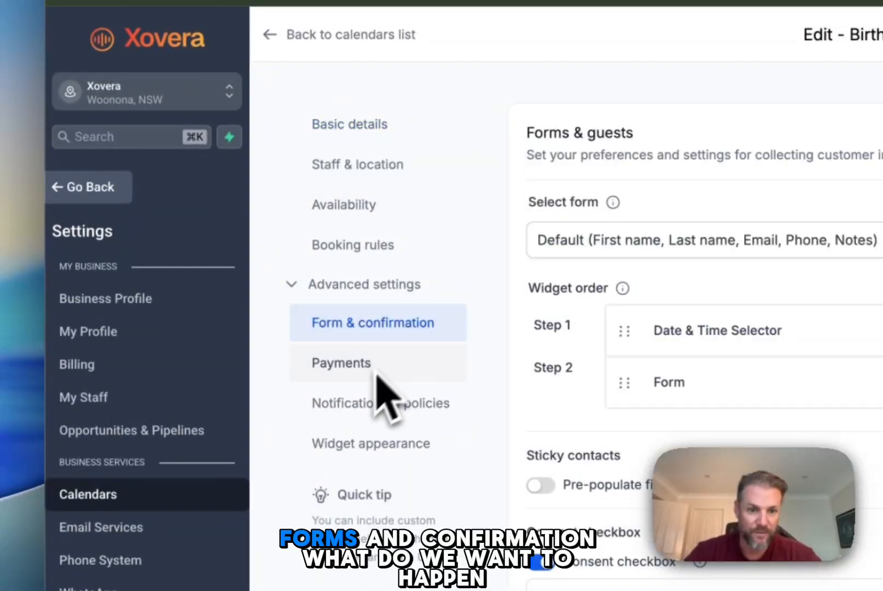
scroll(429, 186, "down", 5)
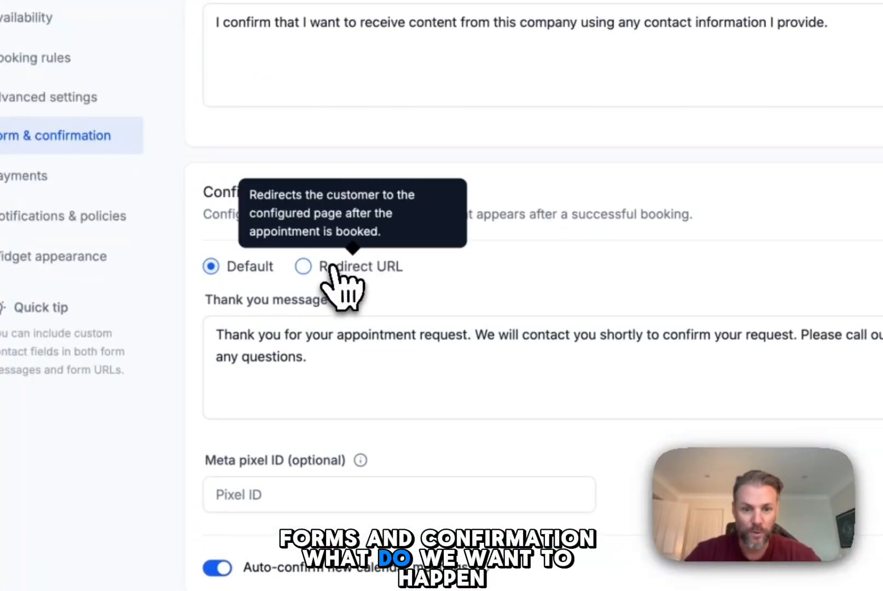
left_click(339, 265)
left_click(447, 406)
key("super+v")
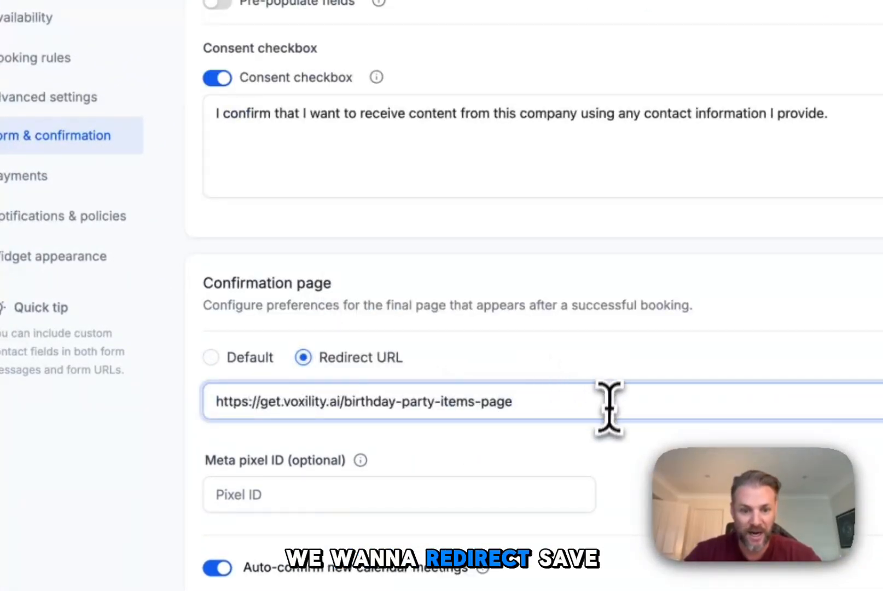
left_click(743, 144)
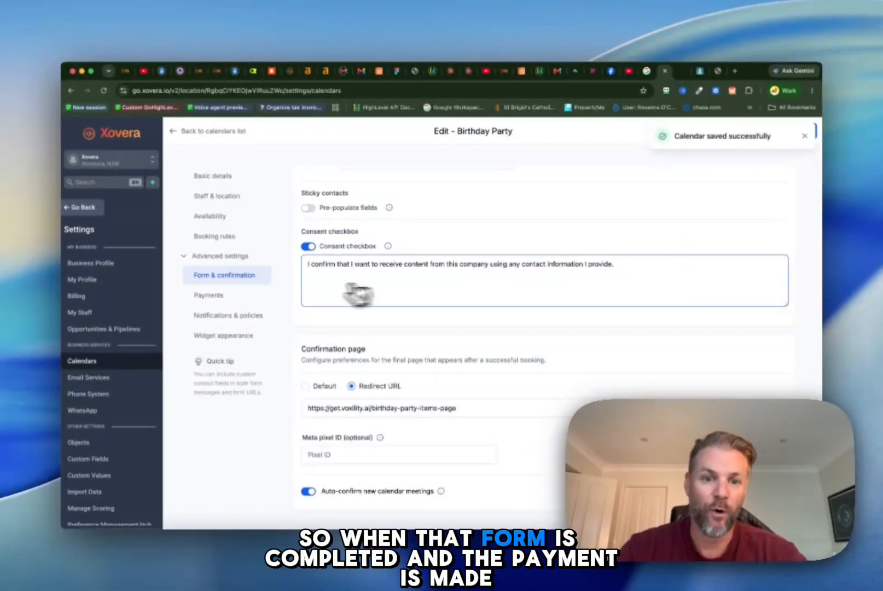
Step: Review the Birthday Party calendar's payment settings and switch to the YouTube comment asking about upsell items
left_click(209, 296)
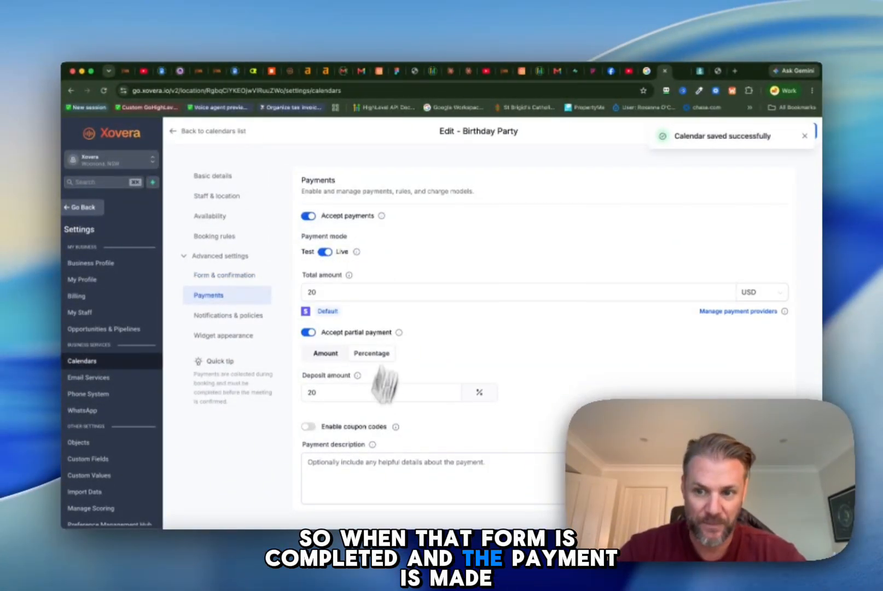
scroll(449, 372, "down", 1)
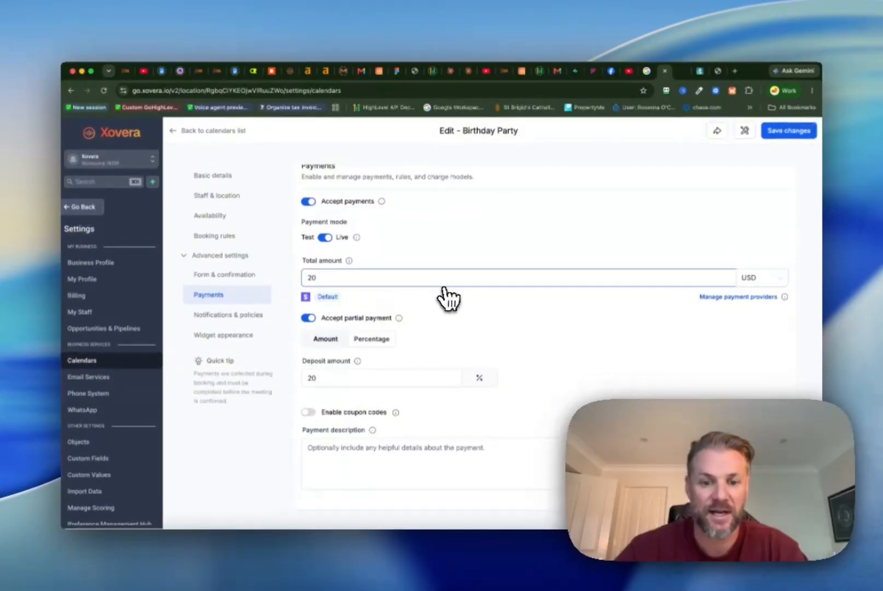
scroll(445, 288, "up", 1)
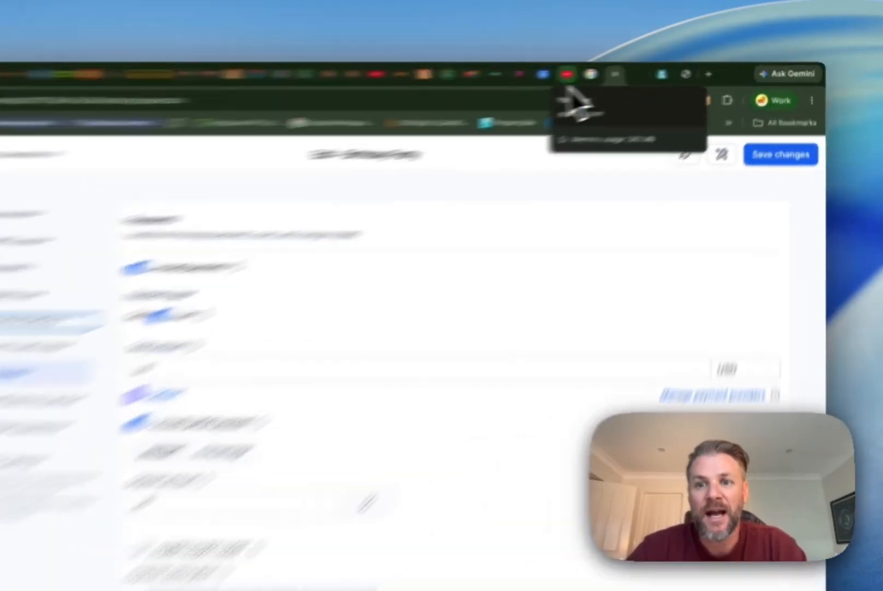
left_click(567, 74)
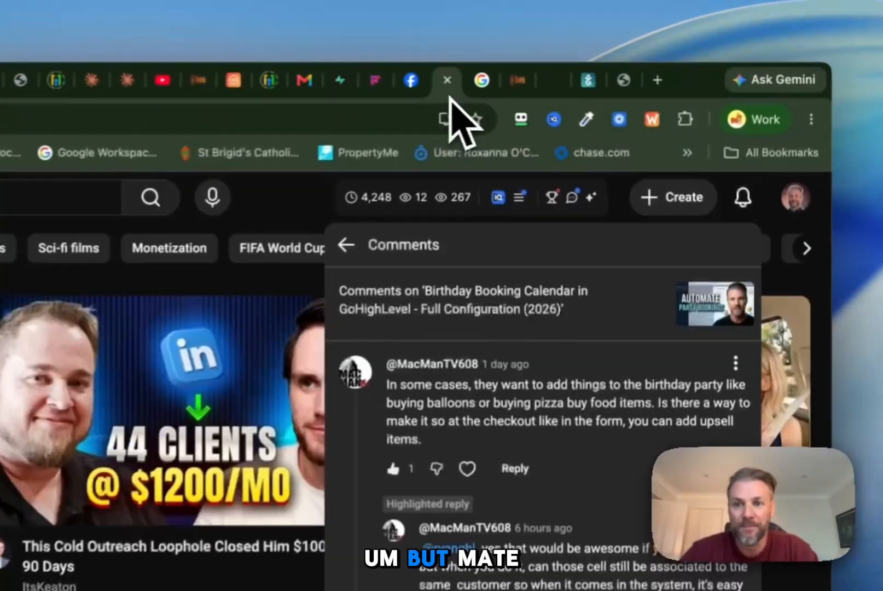